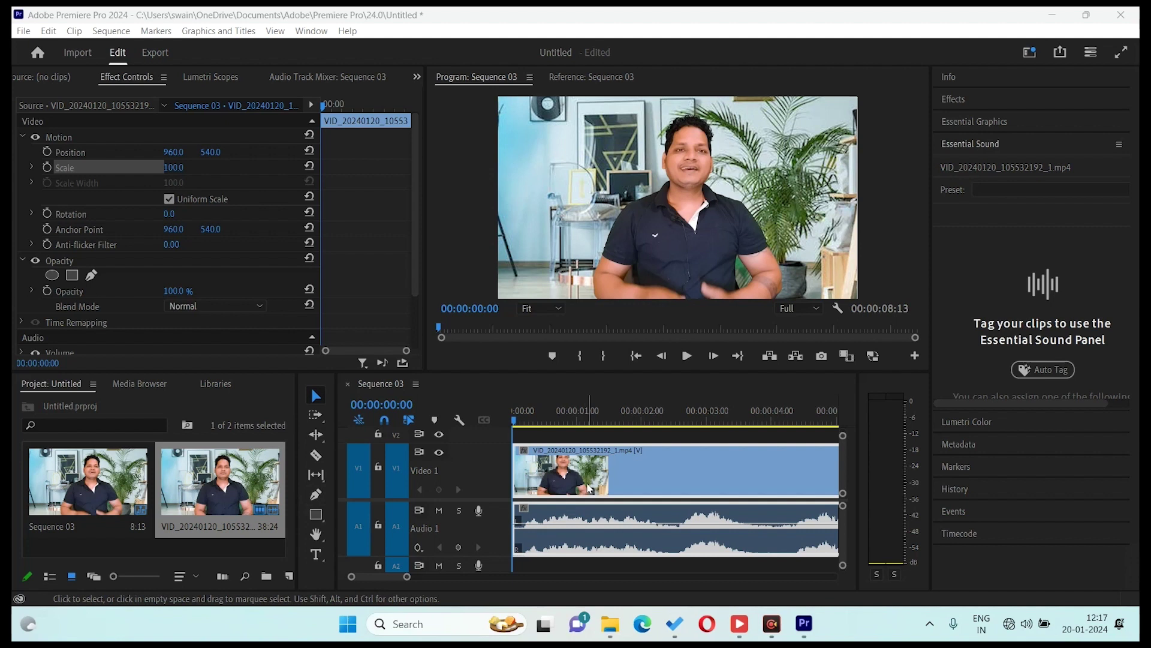
# Preview the clip, return to the start, and enable Position and Scale keyframing there
pyautogui.click(688, 362)
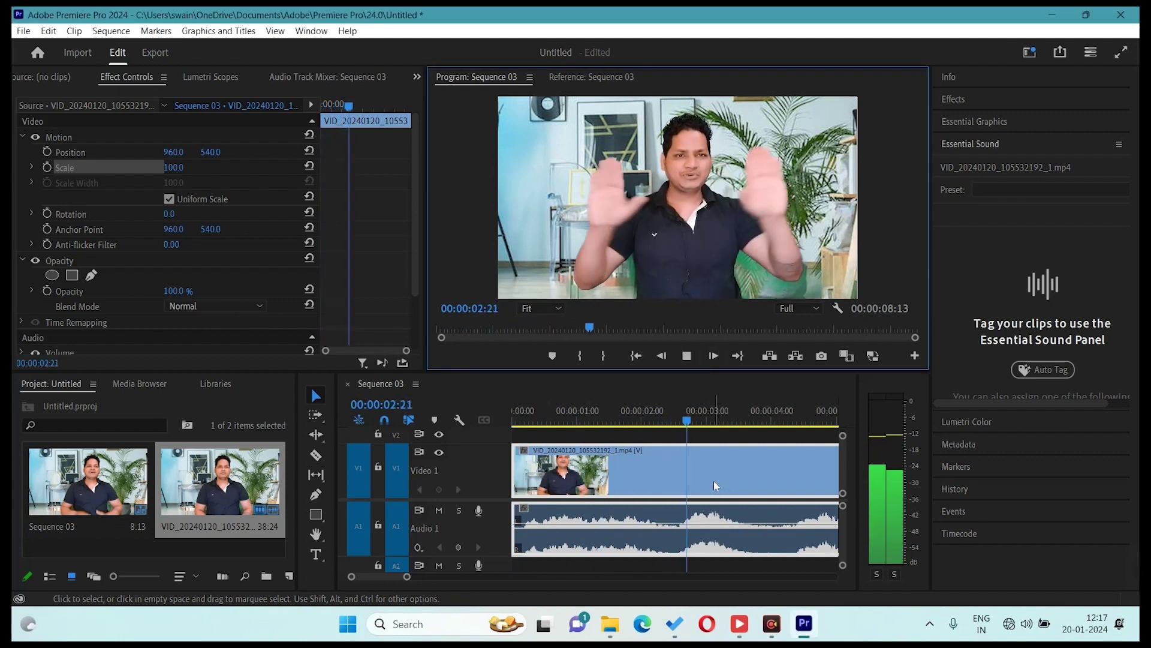
pyautogui.click(647, 521)
pyautogui.press('Home')
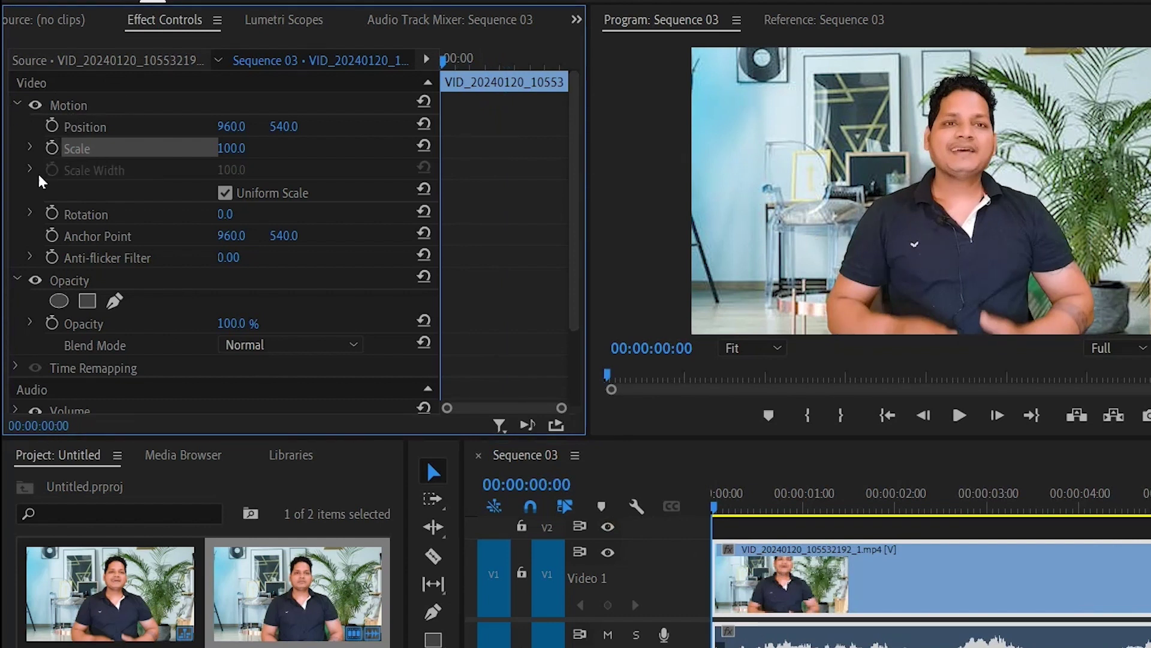
pyautogui.click(53, 126)
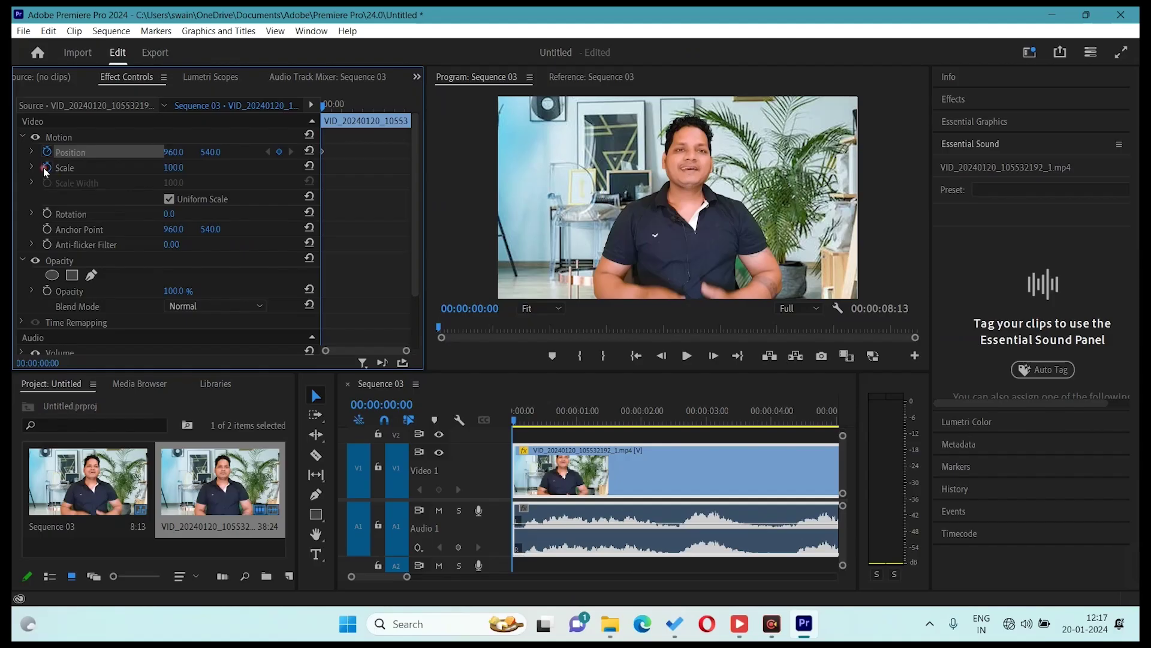
pyautogui.click(53, 148)
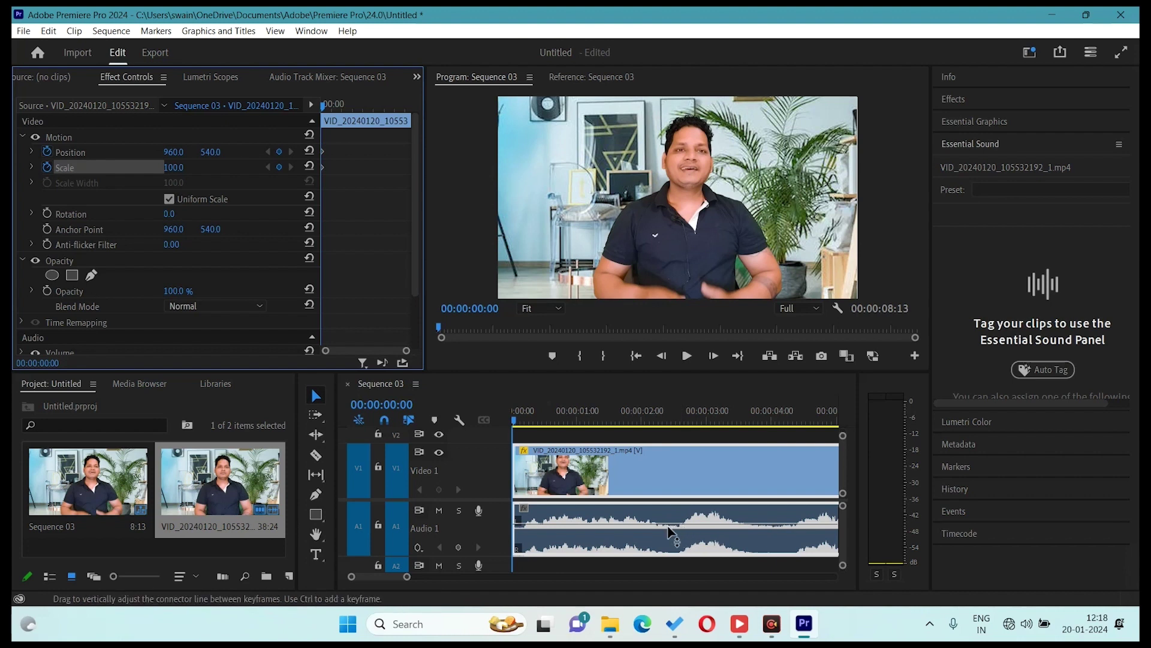
# Play to 00:00:02:11 and add Position and Scale keyframes at that frame
pyautogui.moveTo(662, 526)
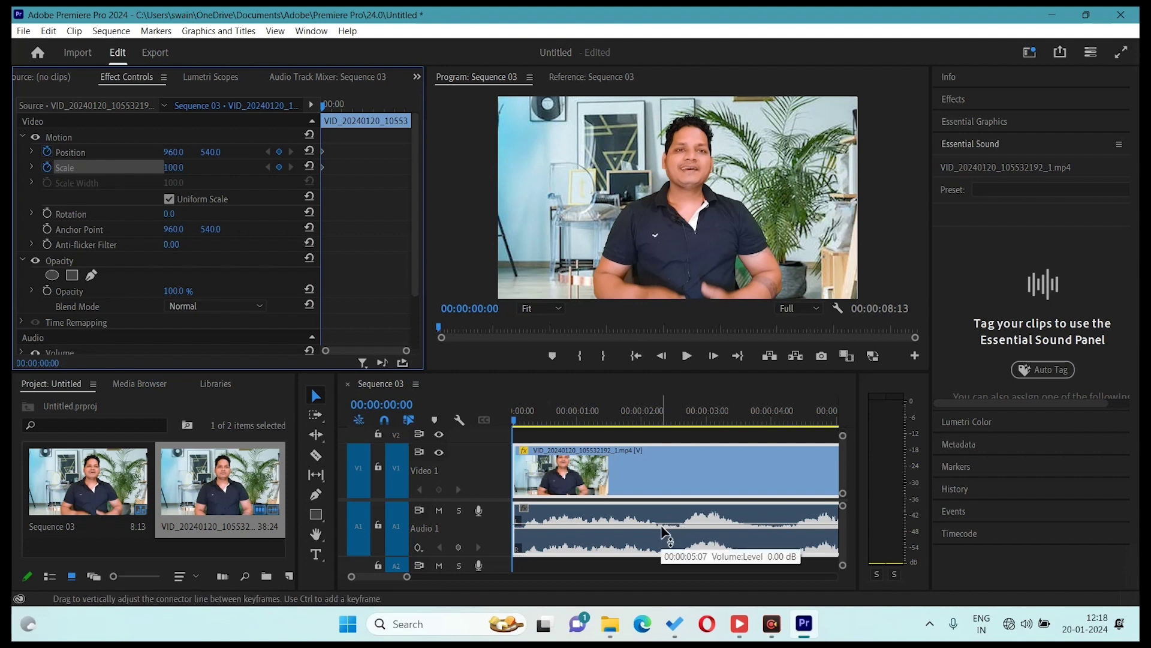
pyautogui.click(513, 425)
pyautogui.press('space')
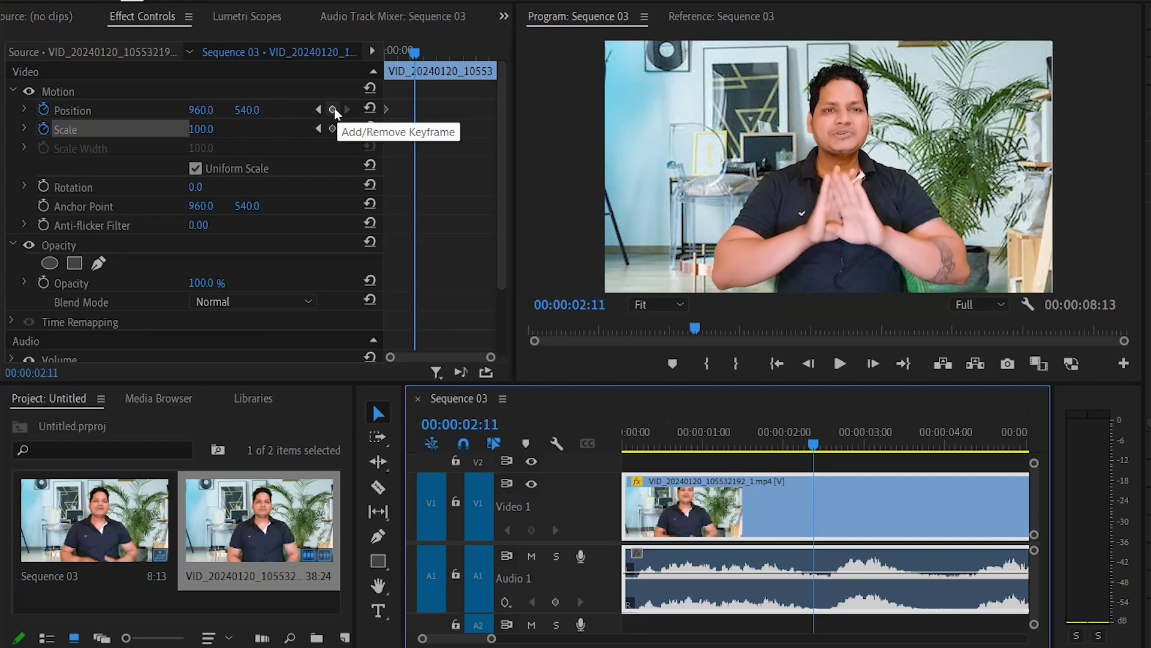
pyautogui.click(332, 109)
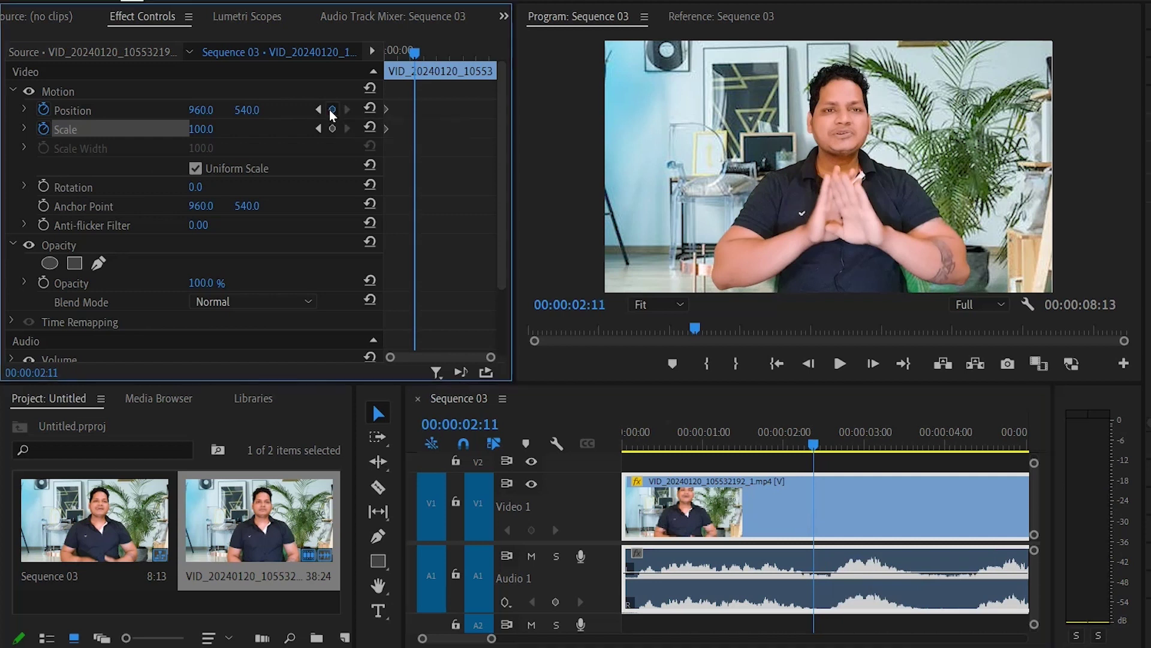
pyautogui.click(332, 128)
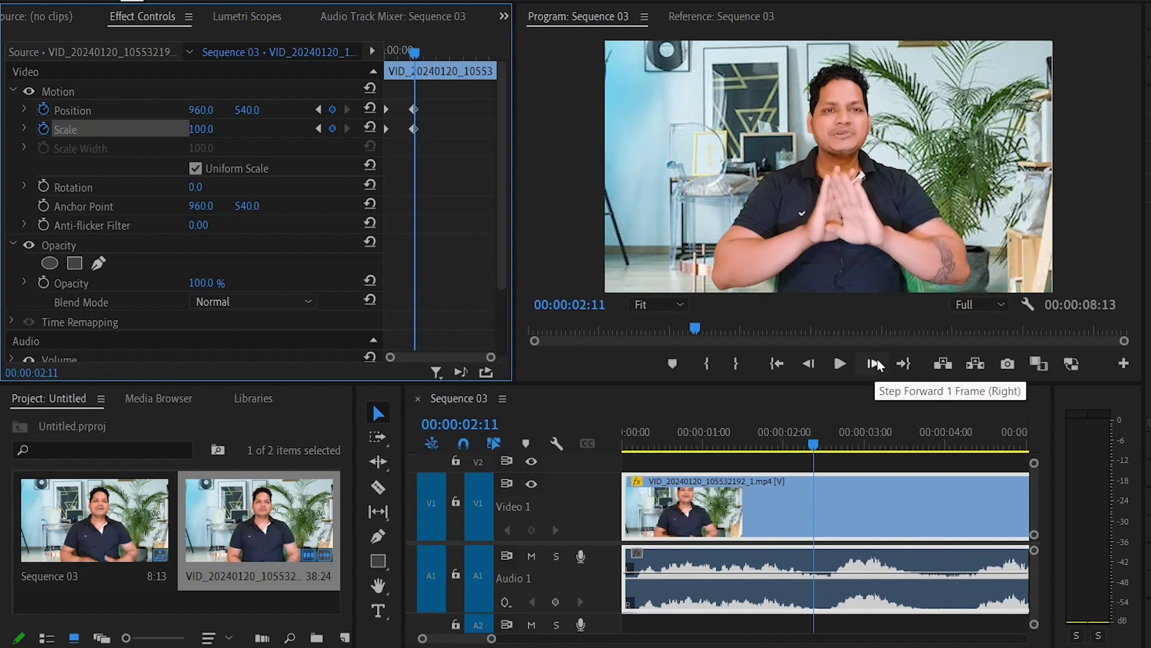
pyautogui.click(873, 363)
pyautogui.click(874, 363)
pyautogui.click(874, 363)
pyautogui.click(873, 363)
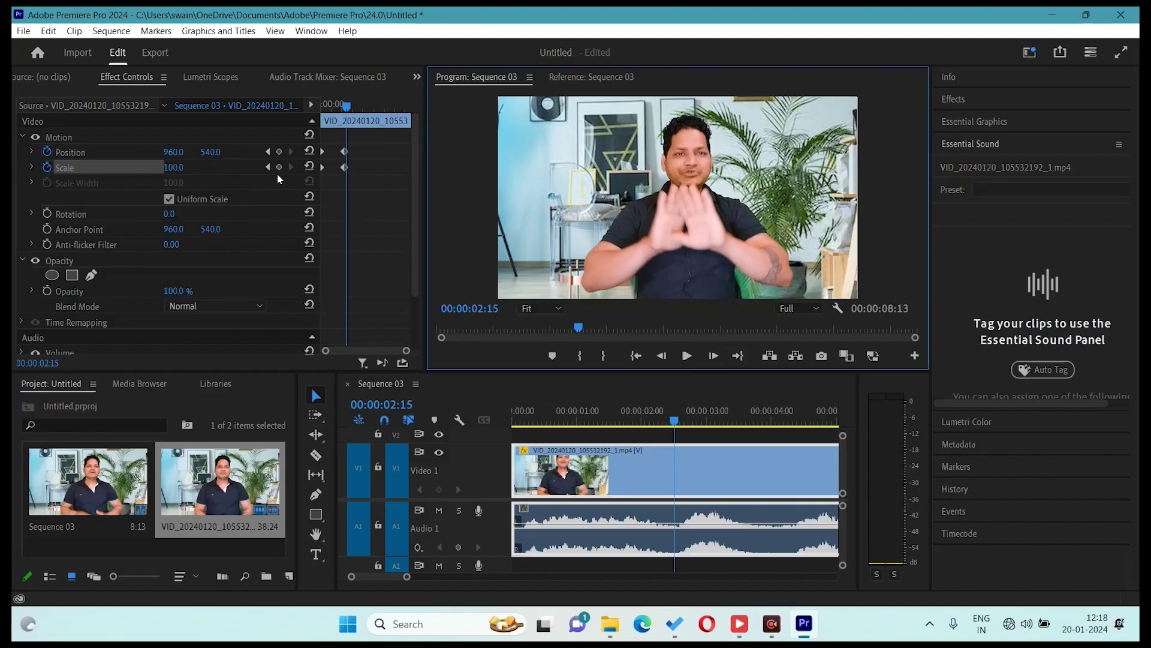
# Add a Scale keyframe at 02:15 and set Scale to 124 for the zoomed view
pyautogui.click(279, 167)
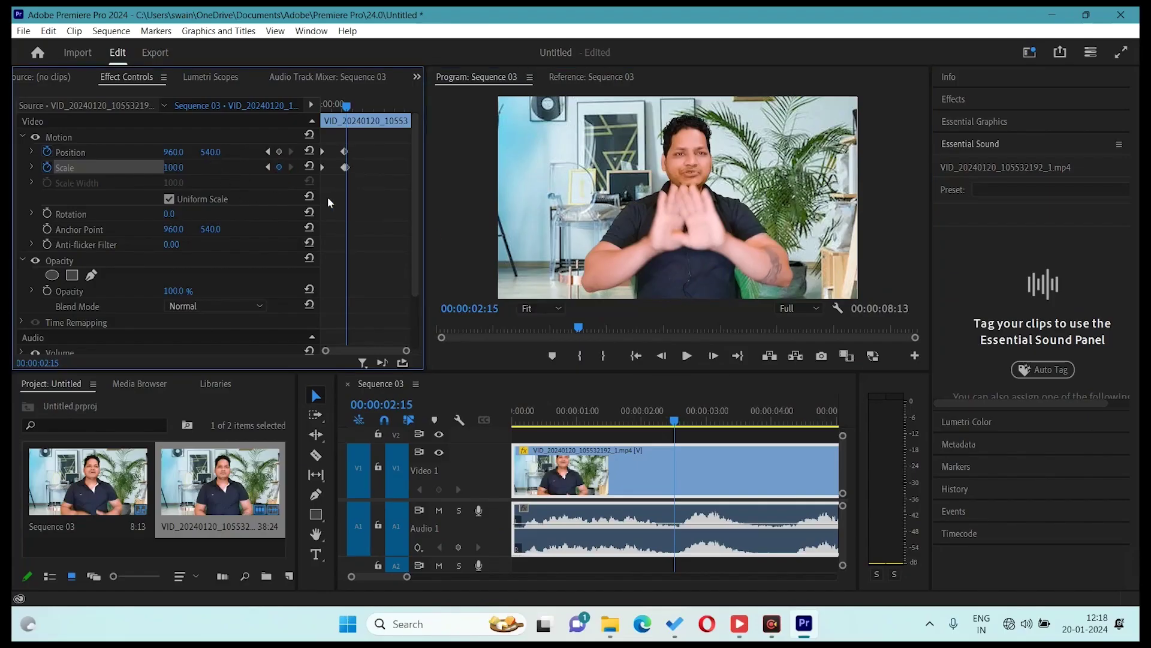
pyautogui.press('space')
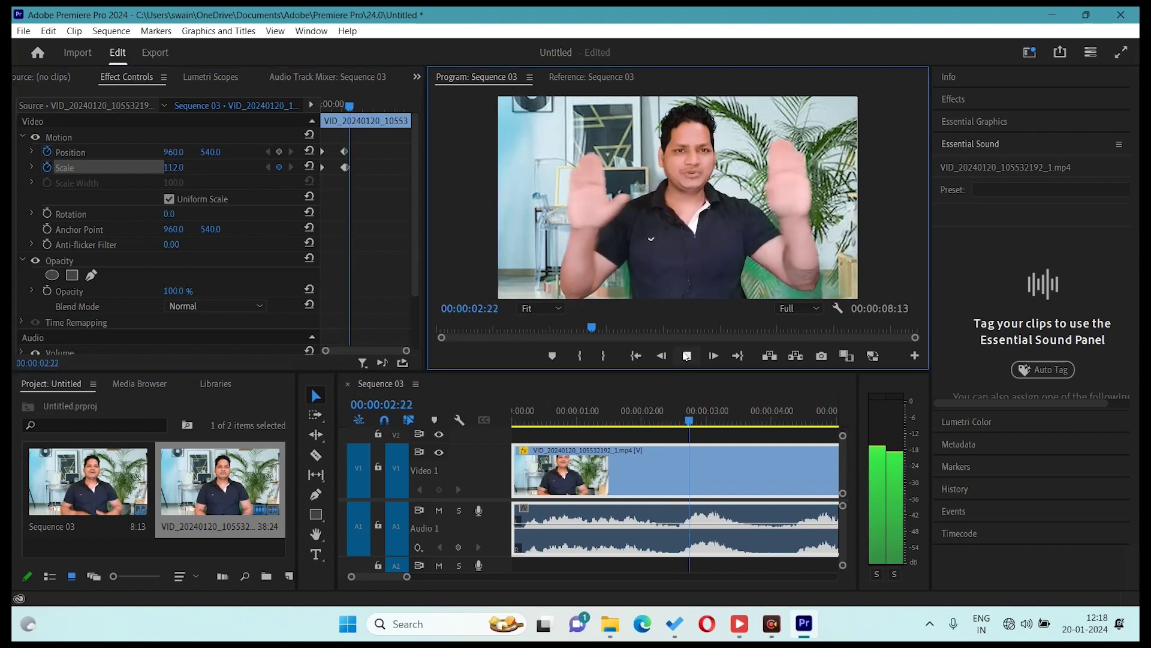
pyautogui.click(714, 358)
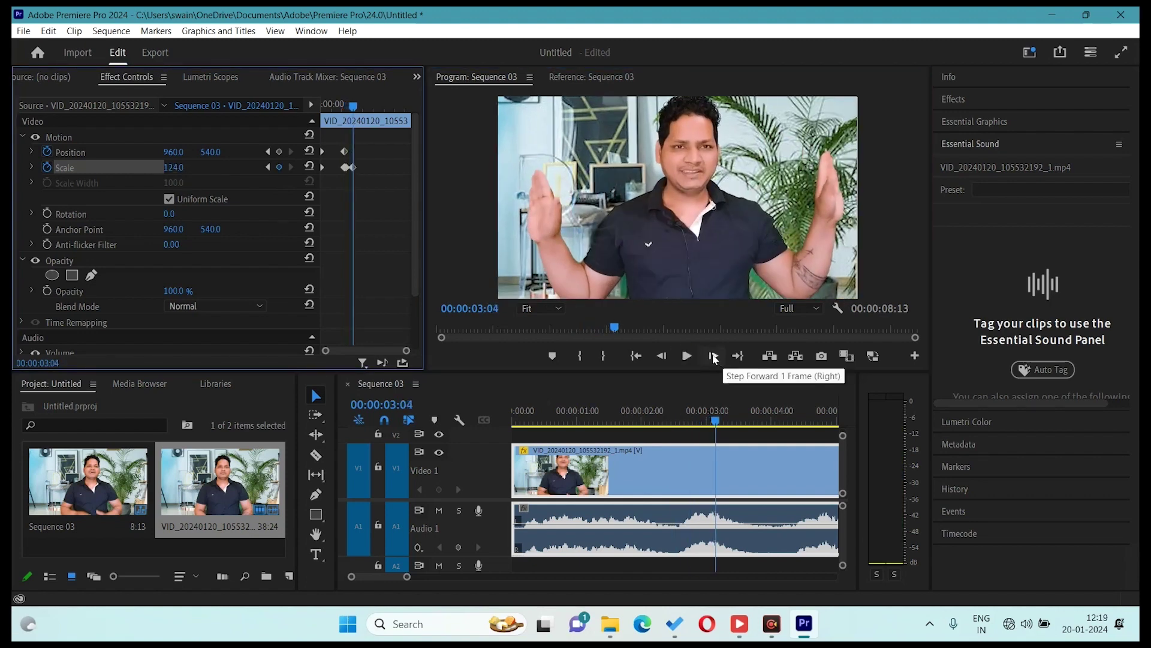
pyautogui.click(714, 358)
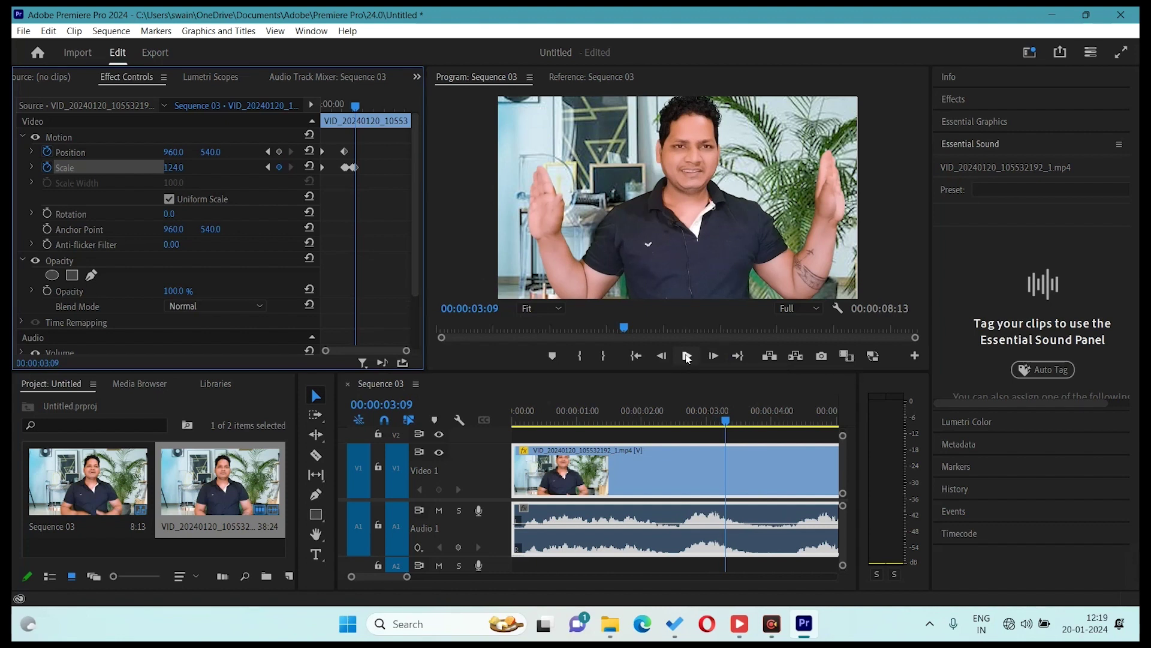
pyautogui.click(688, 357)
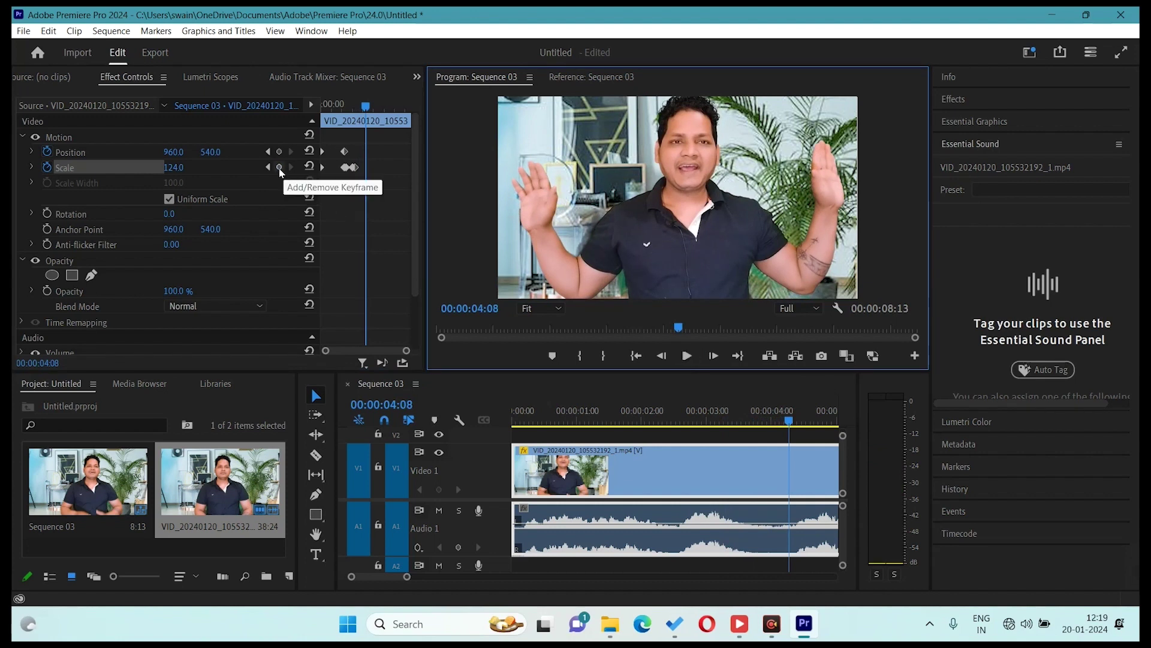
# Hold Scale 124 with a keyframe at 04:08, then return Scale to 100 at 05:08
pyautogui.click(280, 168)
pyautogui.click(687, 357)
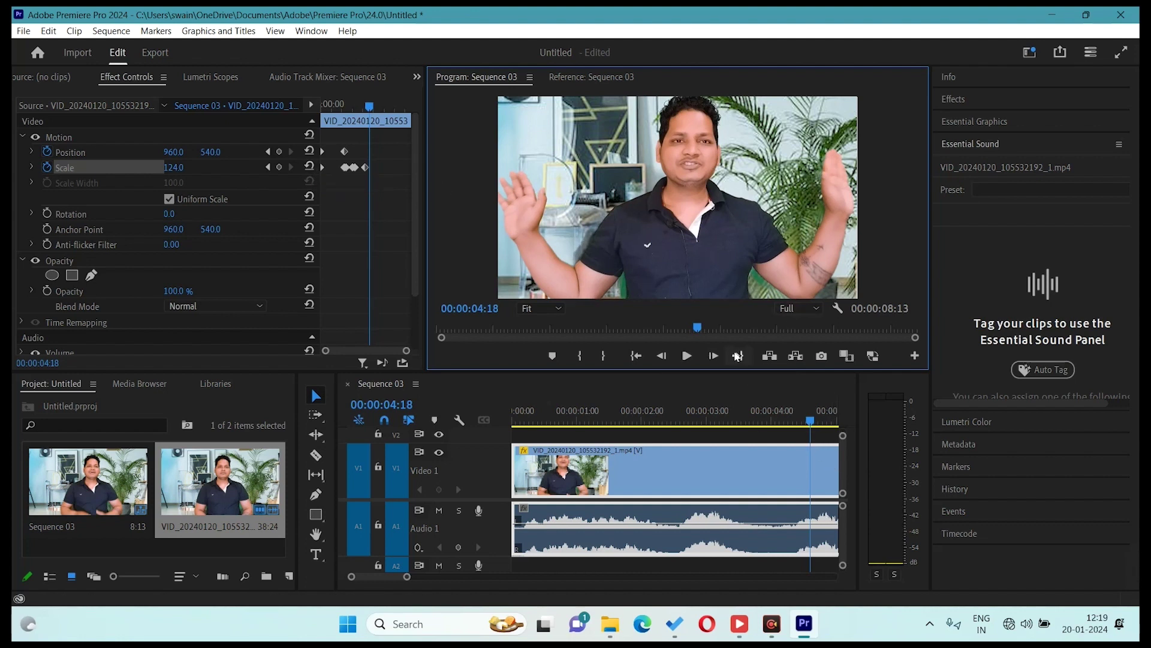
pyautogui.moveTo(810, 420); pyautogui.dragTo(821, 422)
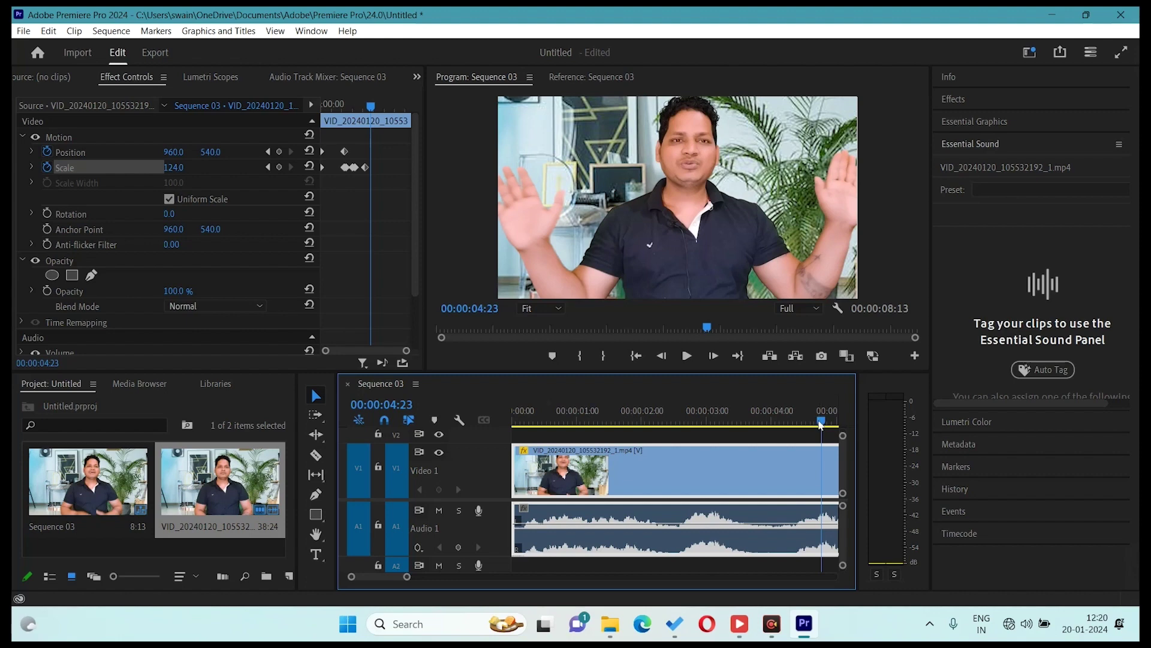
pyautogui.moveTo(820, 424)
pyautogui.mouseDown()
pyautogui.moveTo(636, 455)
pyautogui.moveTo(595, 420)
pyautogui.mouseUp()
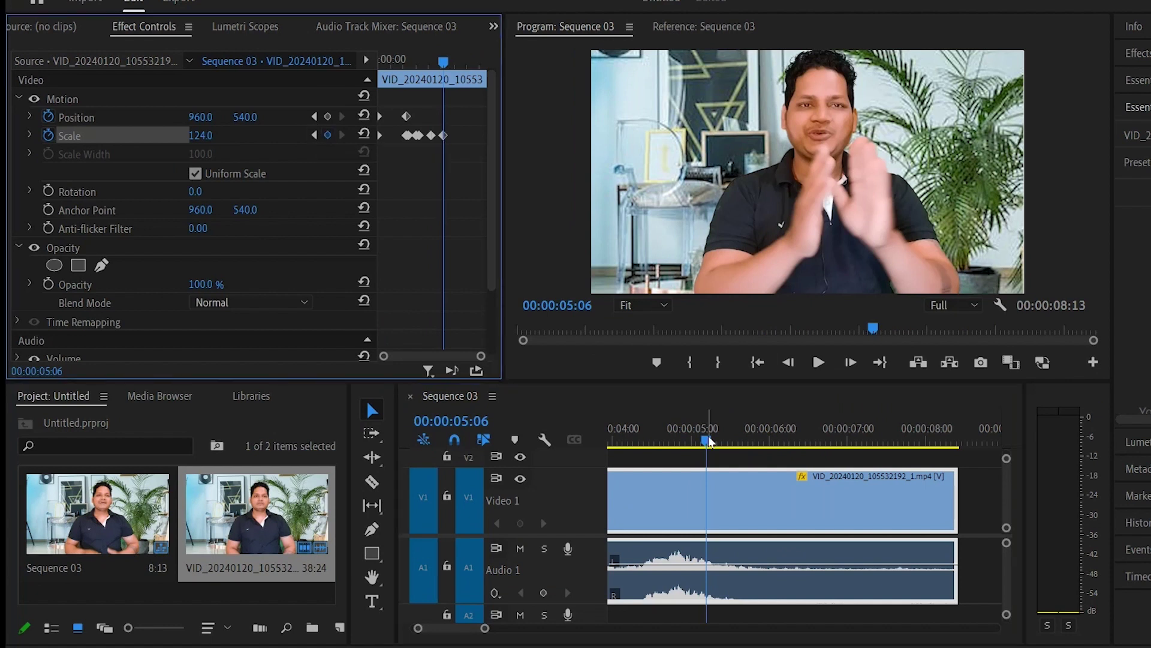
pyautogui.click(709, 442)
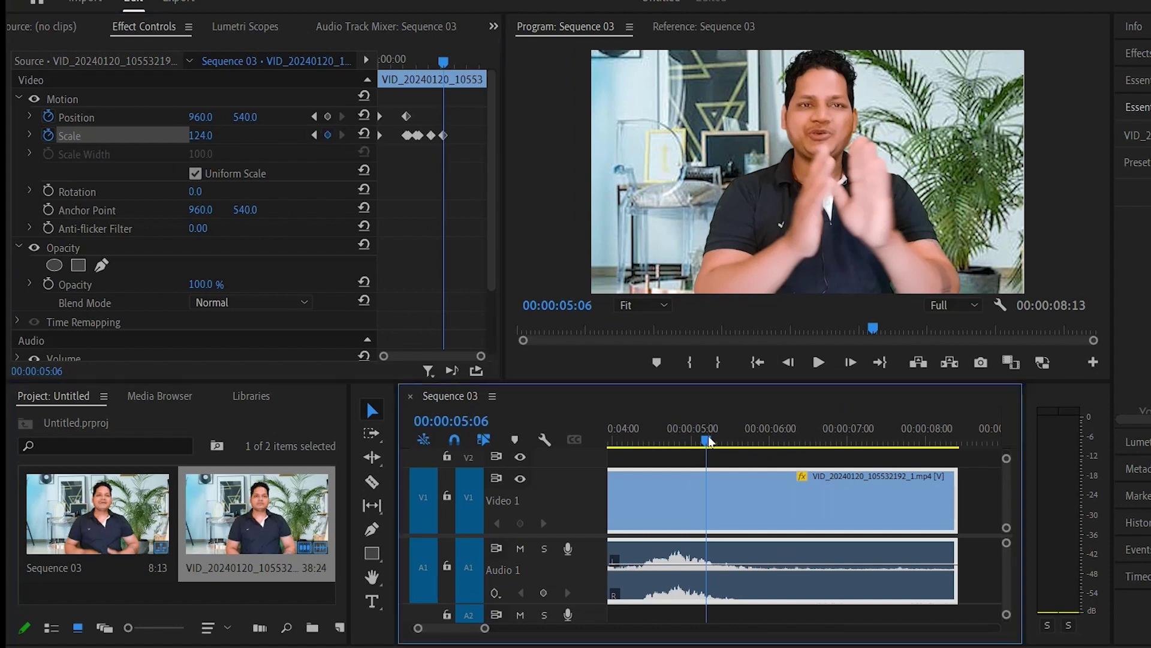
pyautogui.click(713, 443)
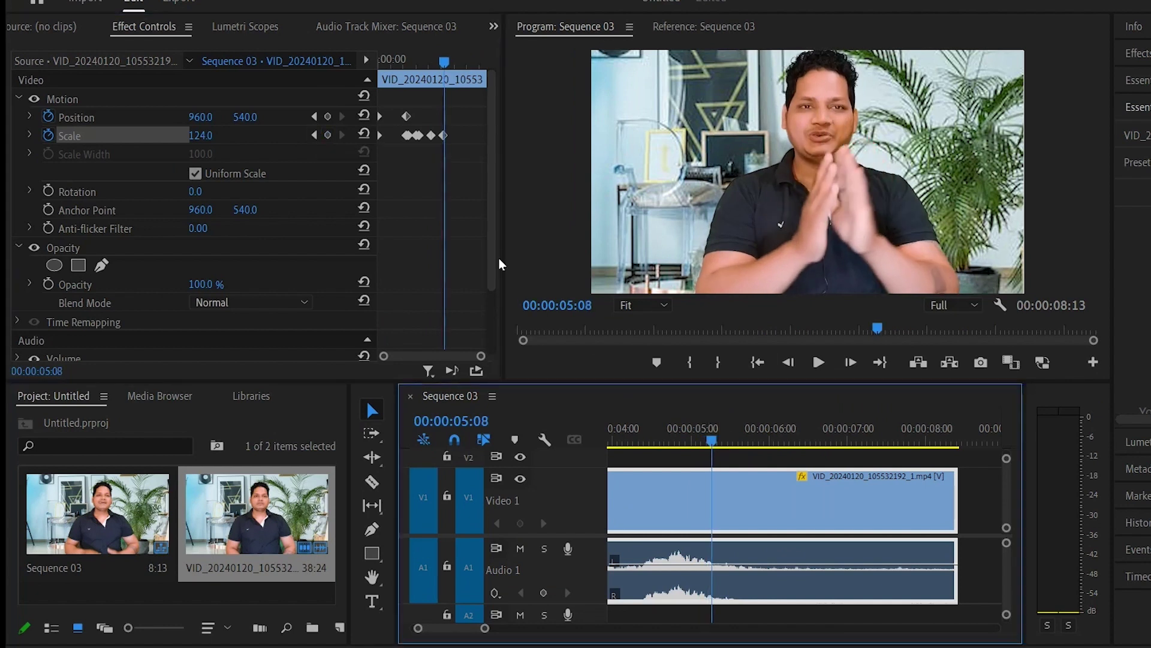
pyautogui.click(364, 134)
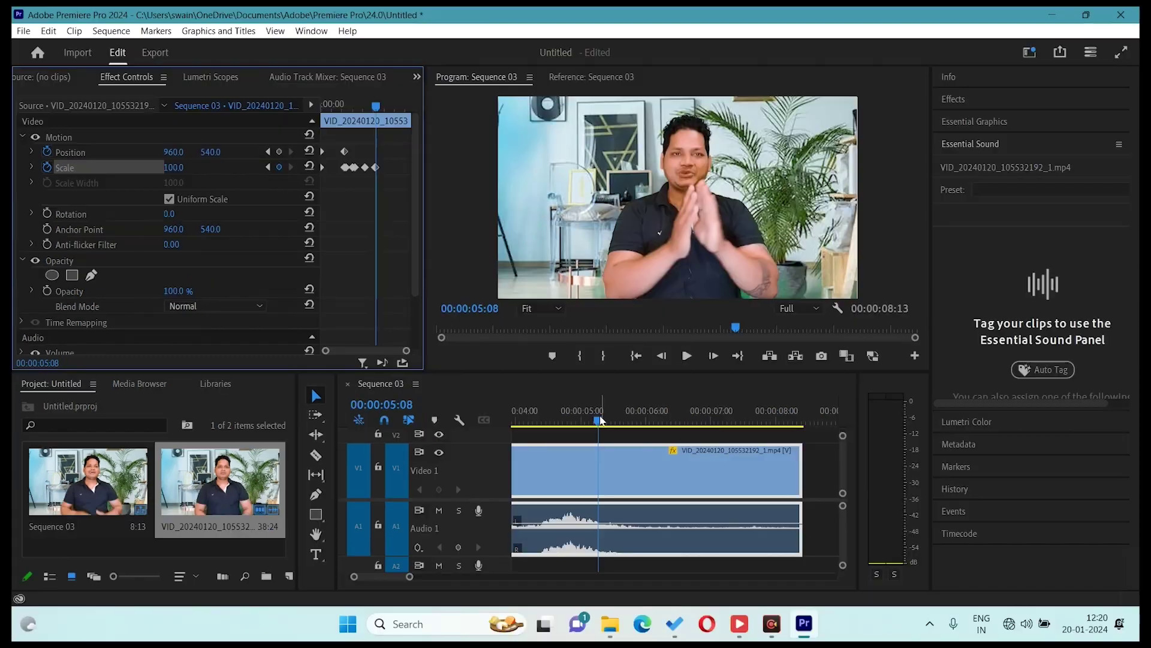
# Play the sequence from the start to review the 124% punch-in zoom, then stop
pyautogui.press('Home')
pyautogui.press('space')
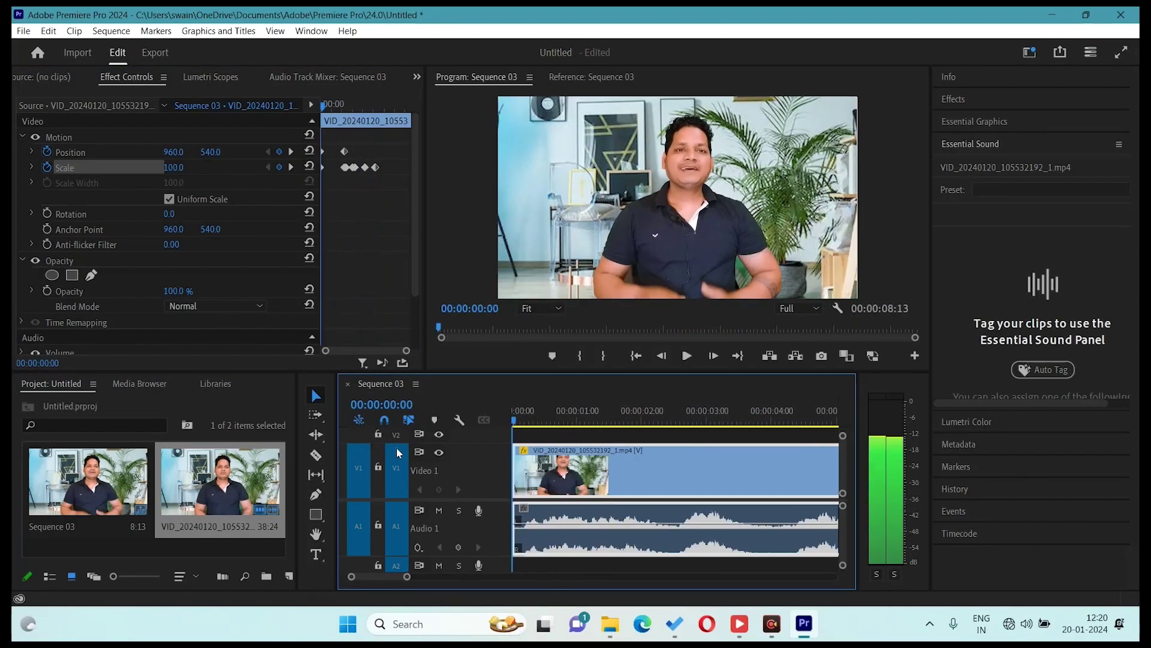
pyautogui.click(893, 283)
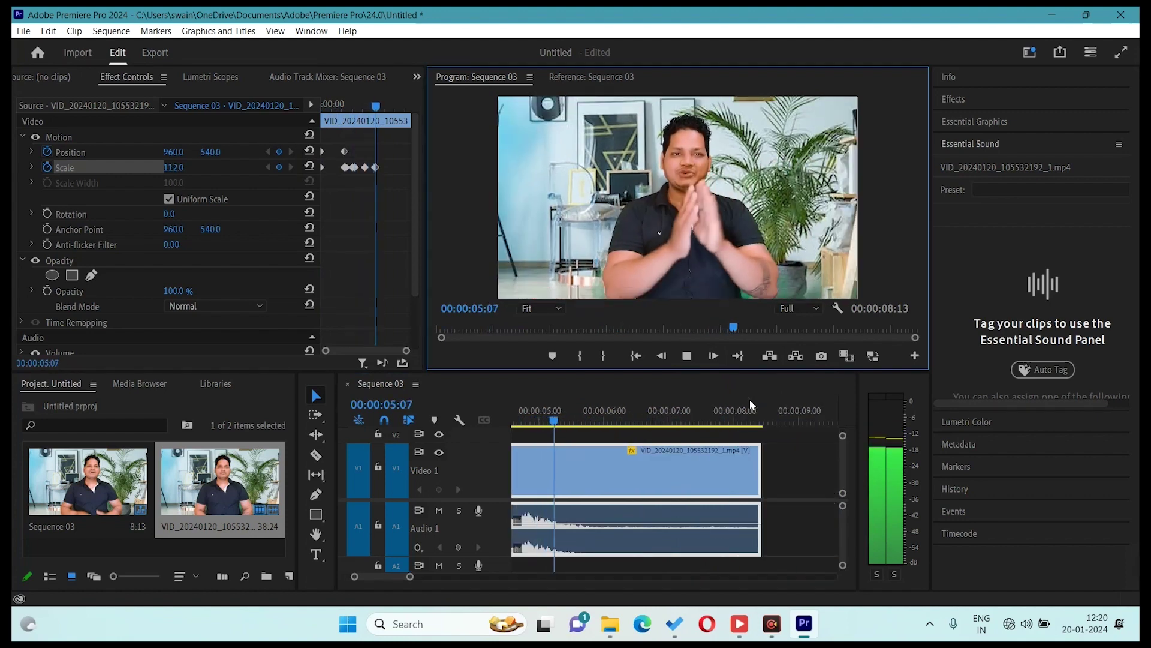
pyautogui.press('space')
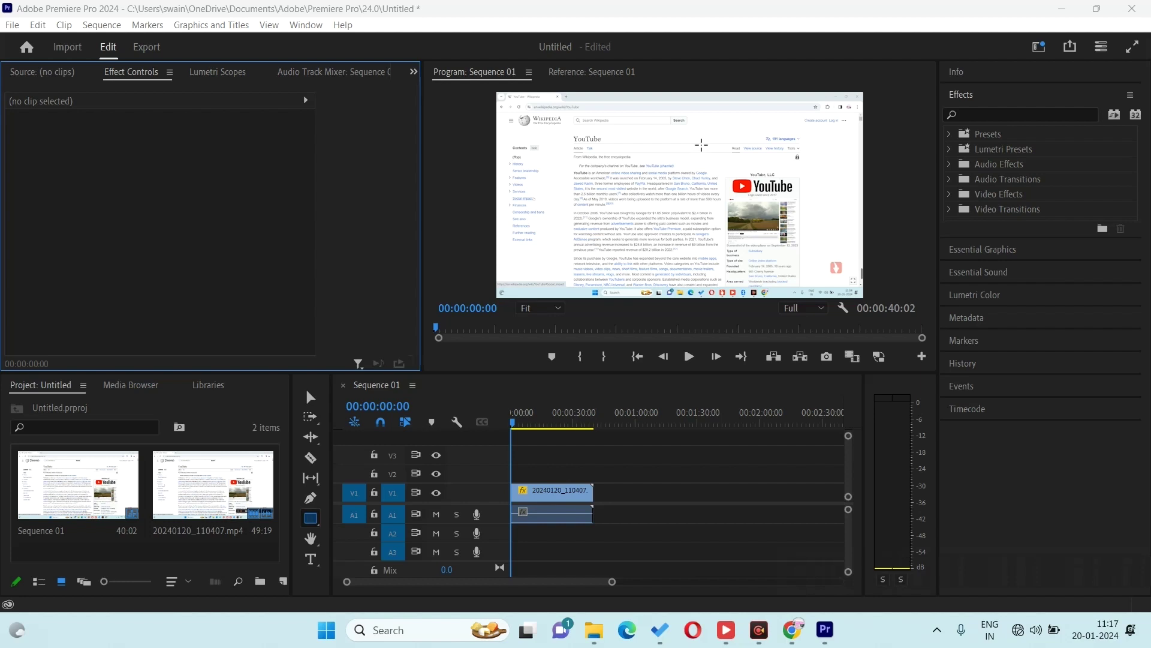
# Draw a box with the Rectangle Tool around the YouTube article's first paragraph in the Program Monitor
pyautogui.click(312, 519)
pyautogui.click(378, 516)
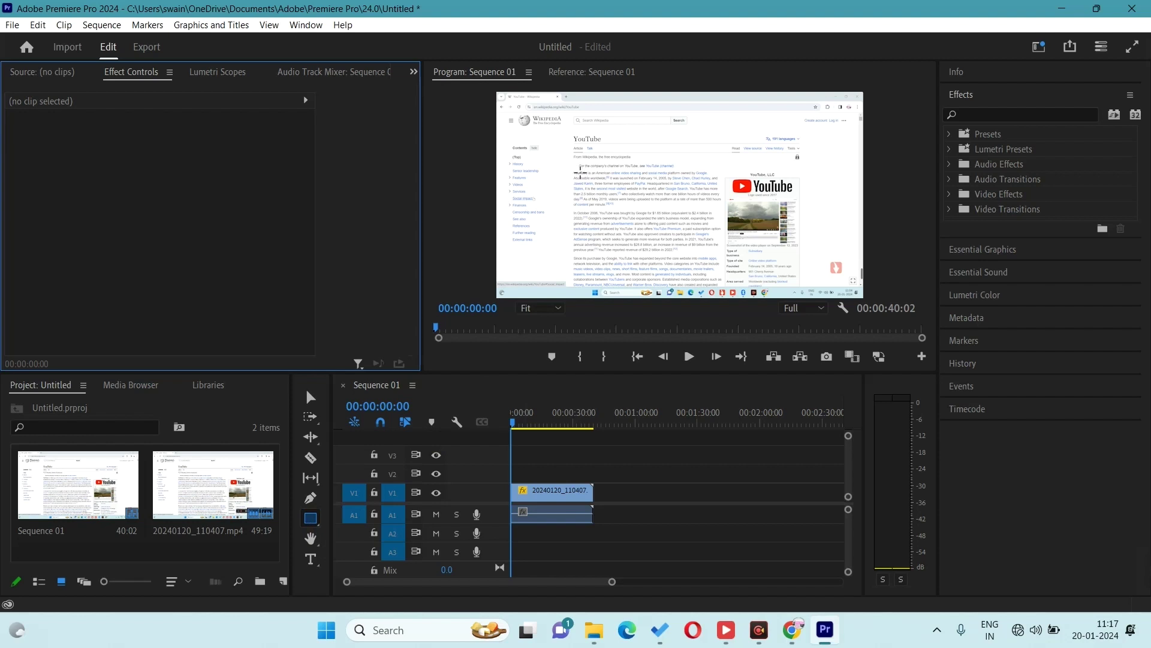
pyautogui.moveTo(573, 158); pyautogui.dragTo(577, 212)
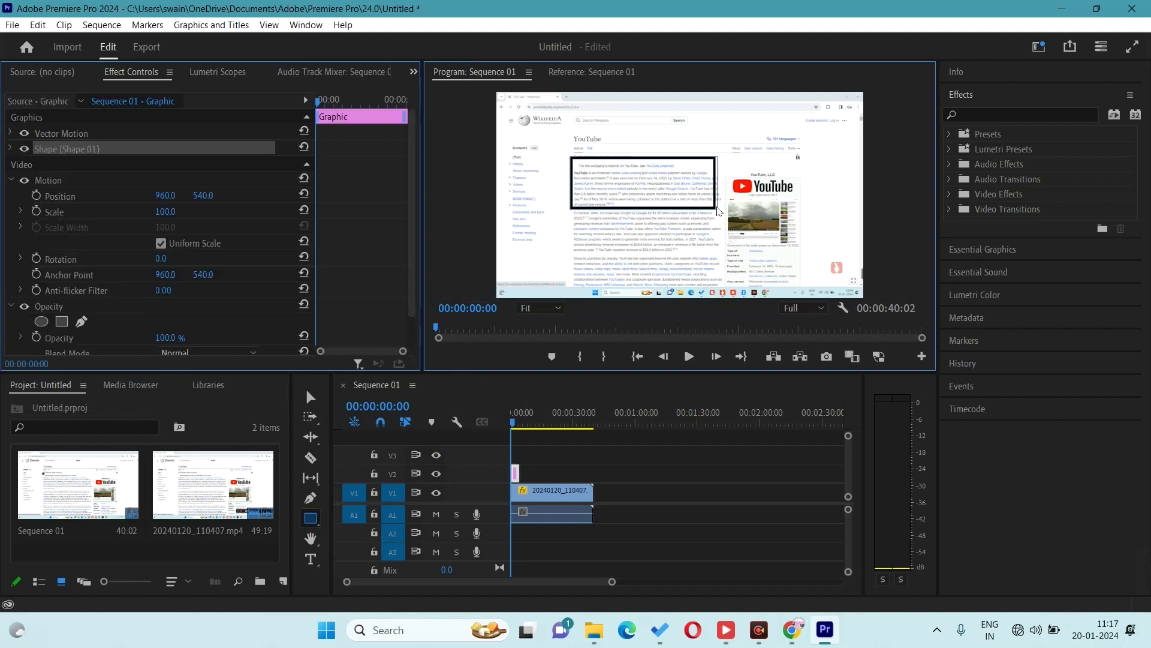
pyautogui.moveTo(576, 212); pyautogui.dragTo(725, 214)
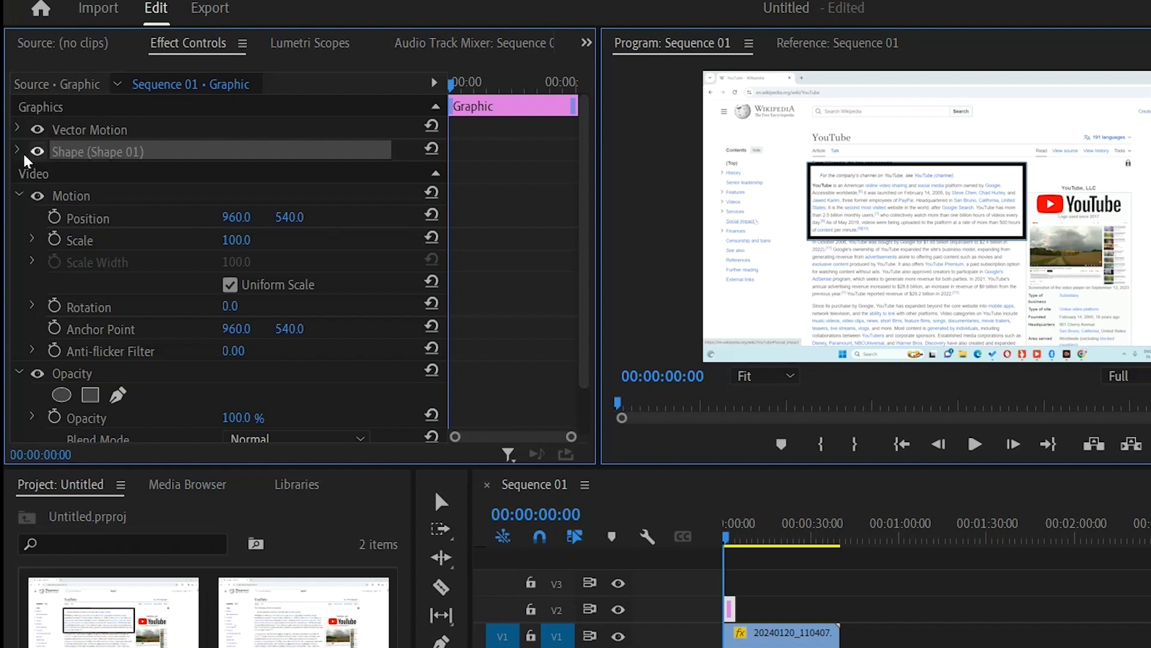
# Give the rectangle a DF1010 red stroke and extend its graphic clip to about 28 seconds
pyautogui.click(17, 152)
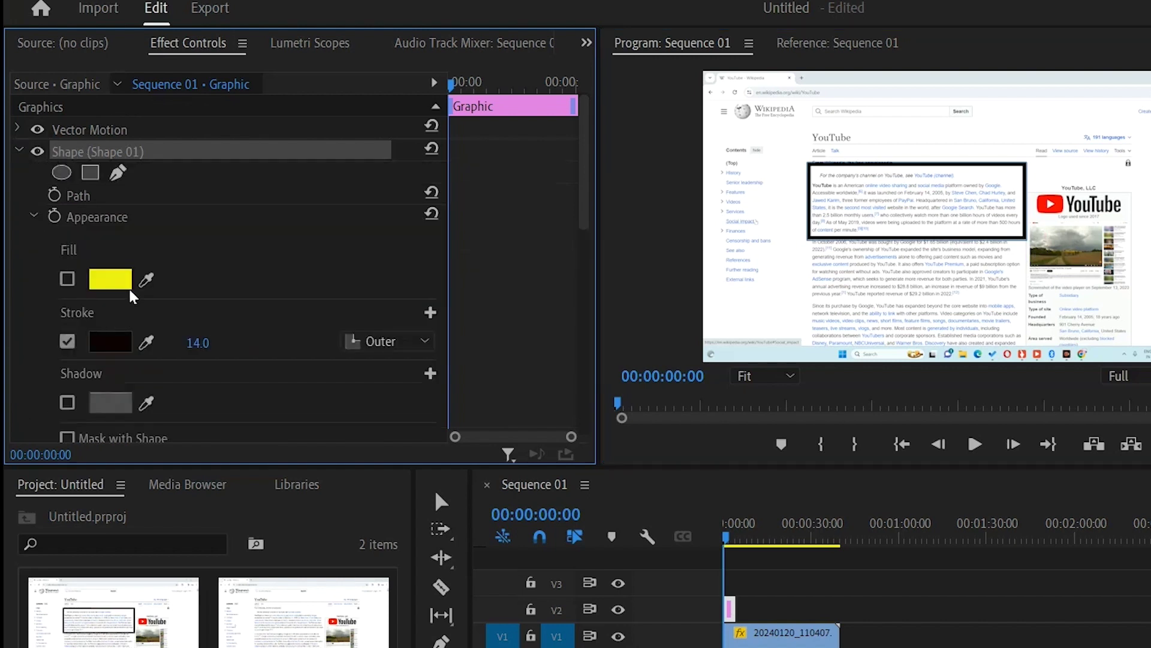
pyautogui.click(113, 343)
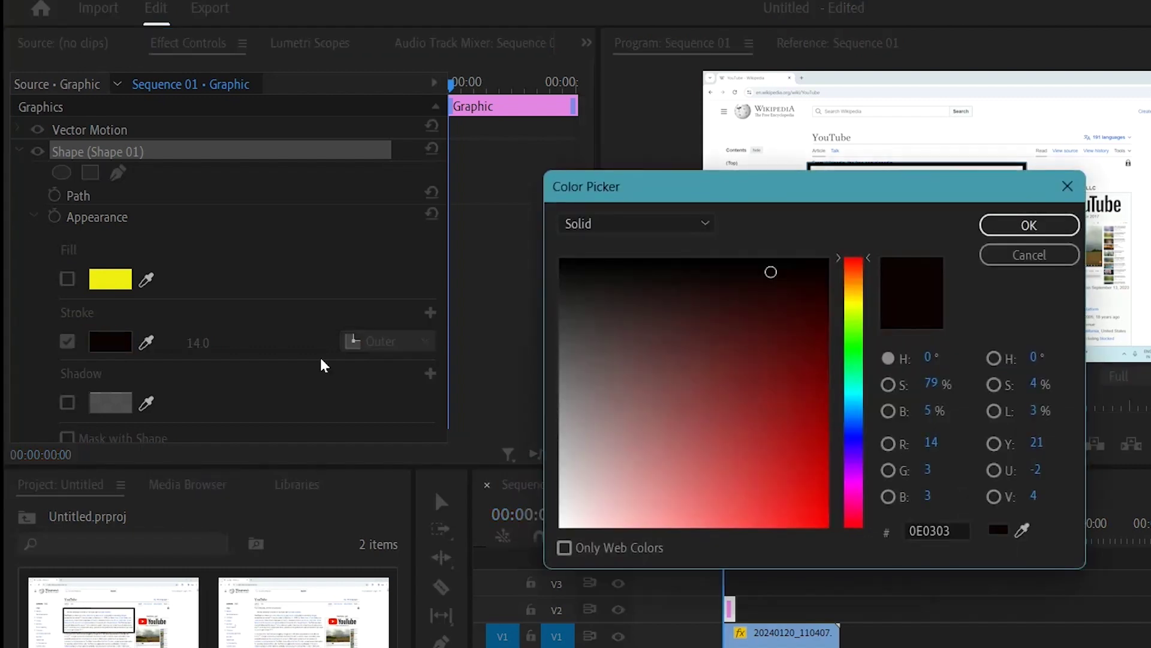
pyautogui.click(808, 493)
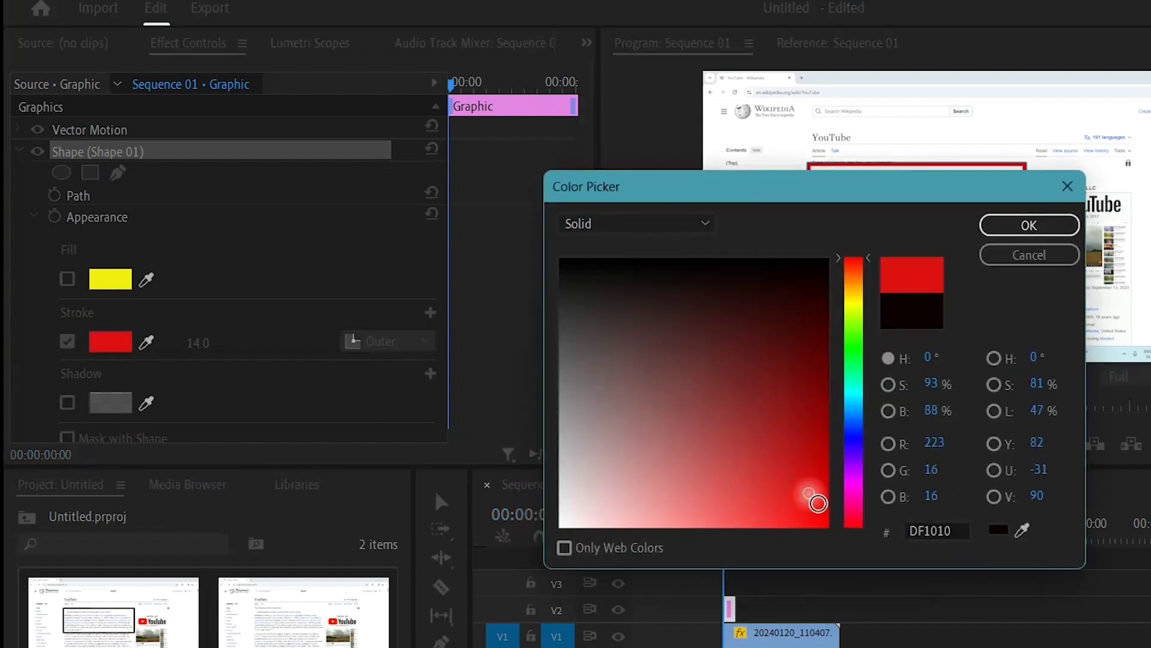
pyautogui.click(1027, 226)
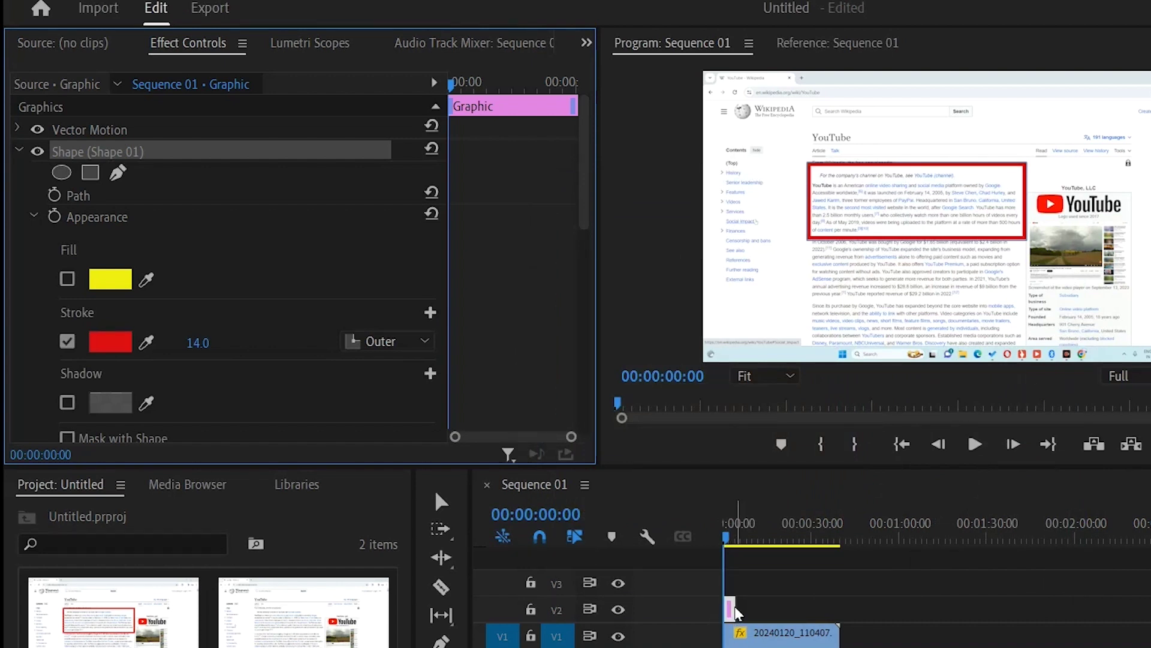
pyautogui.moveTo(757, 616); pyautogui.dragTo(862, 623)
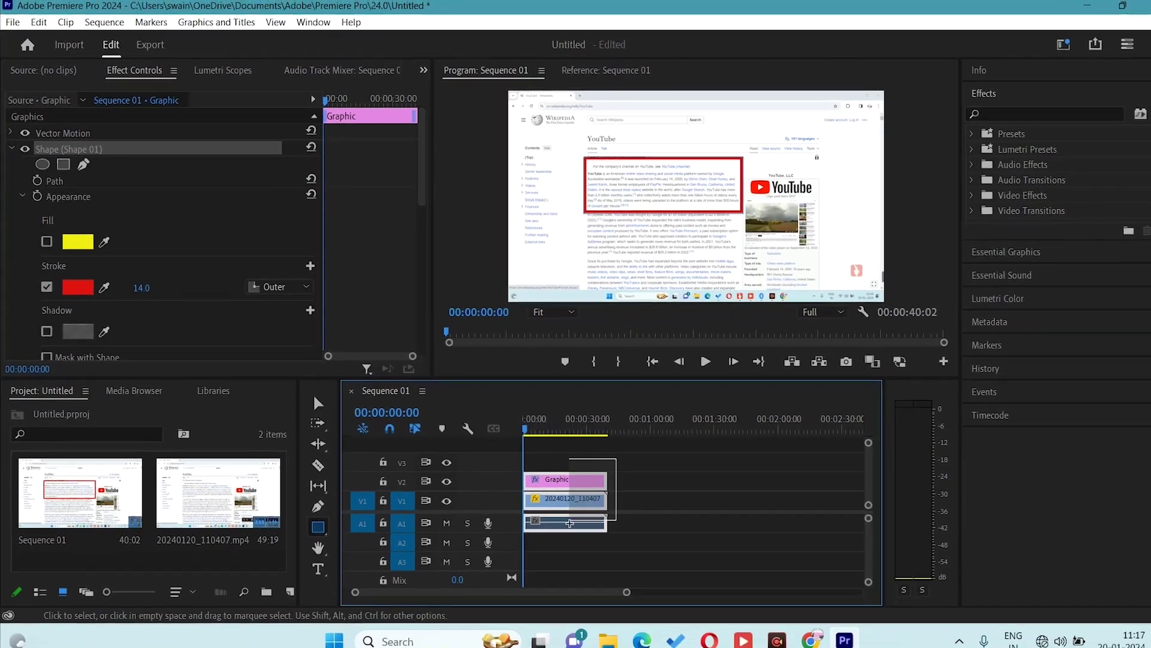
# Nest the red-box graphic and screen recording together as Nested Sequence 02
pyautogui.moveTo(617, 458); pyautogui.dragTo(570, 523)
pyautogui.rightClick(570, 523)
pyautogui.click(602, 351)
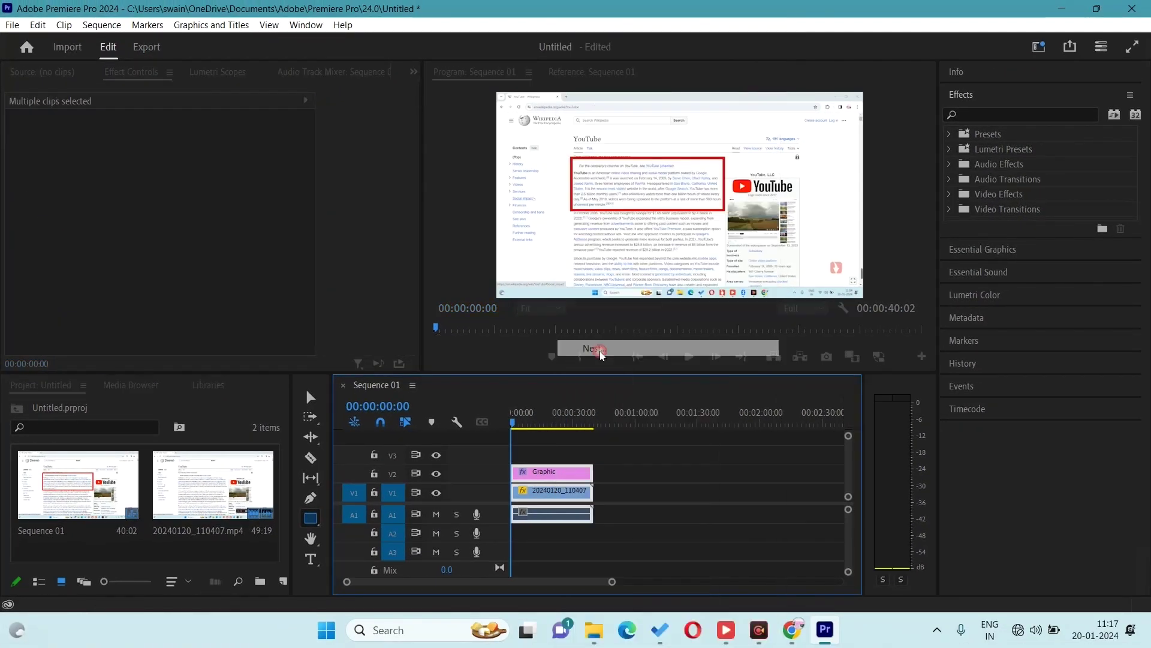
pyautogui.click(553, 334)
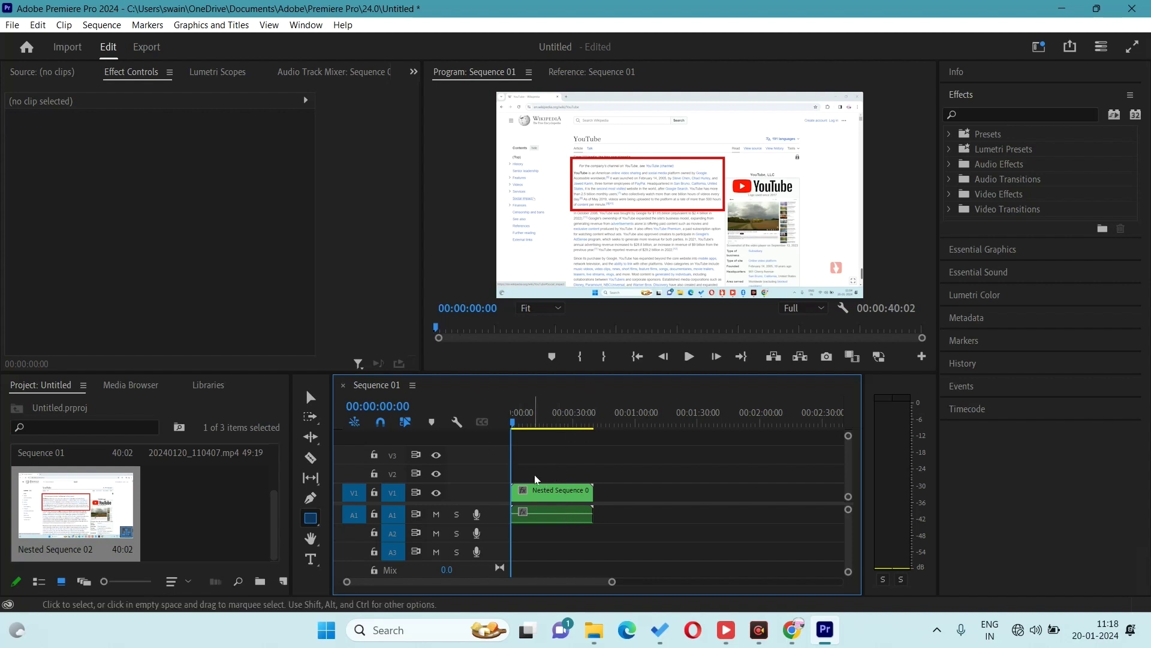
# Keyframe the nested clip's Position and Scale at 01:06, then set Scale 169 and Position X 1165 at 01:11
pyautogui.click(543, 502)
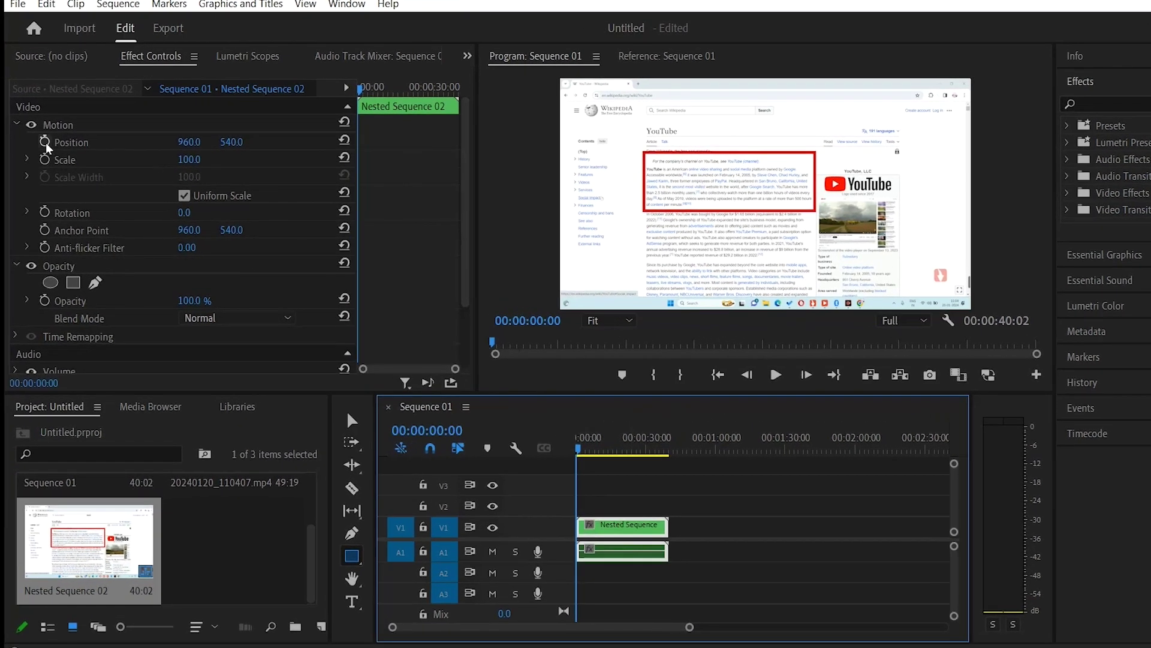
pyautogui.click(45, 142)
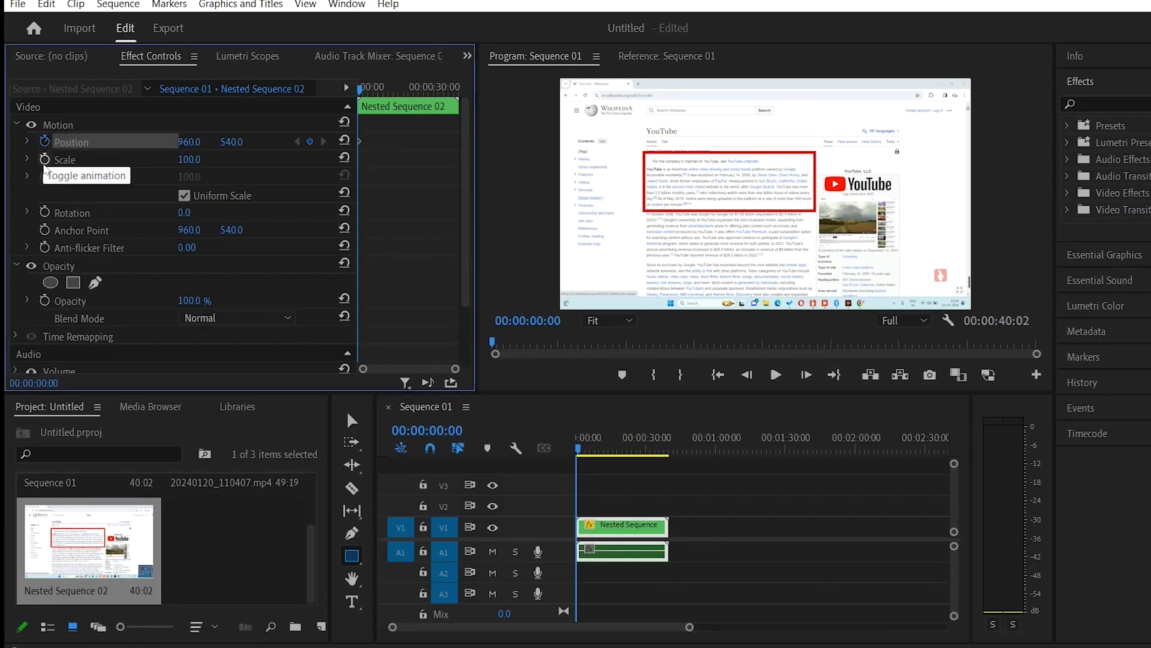
pyautogui.click(45, 159)
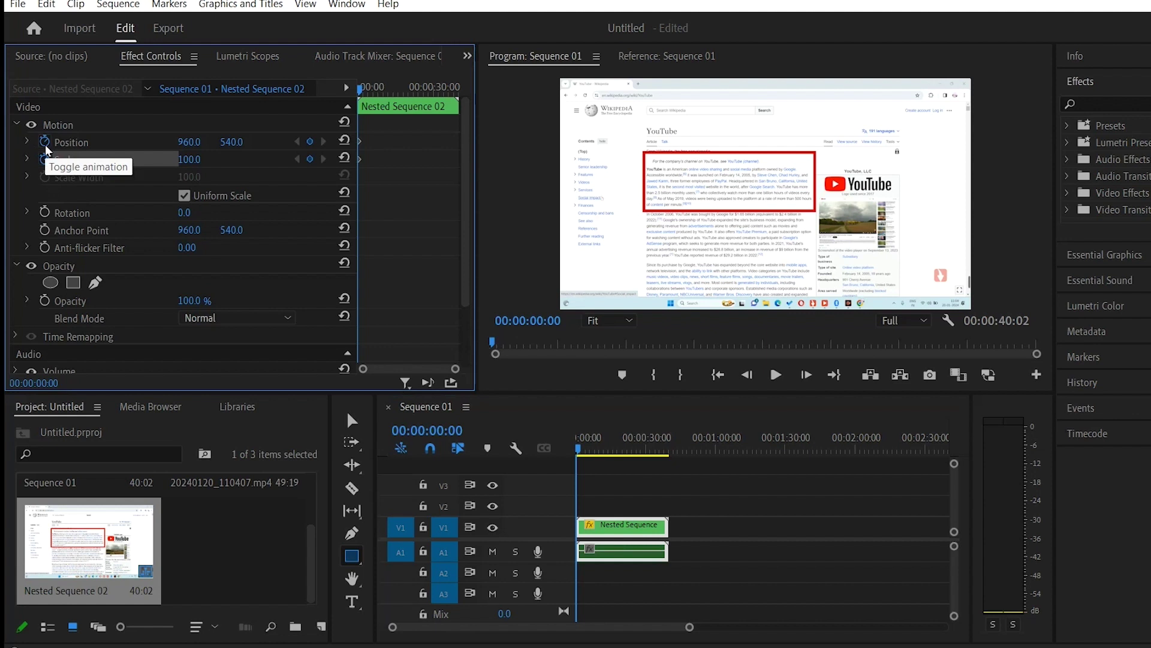
pyautogui.press('space')
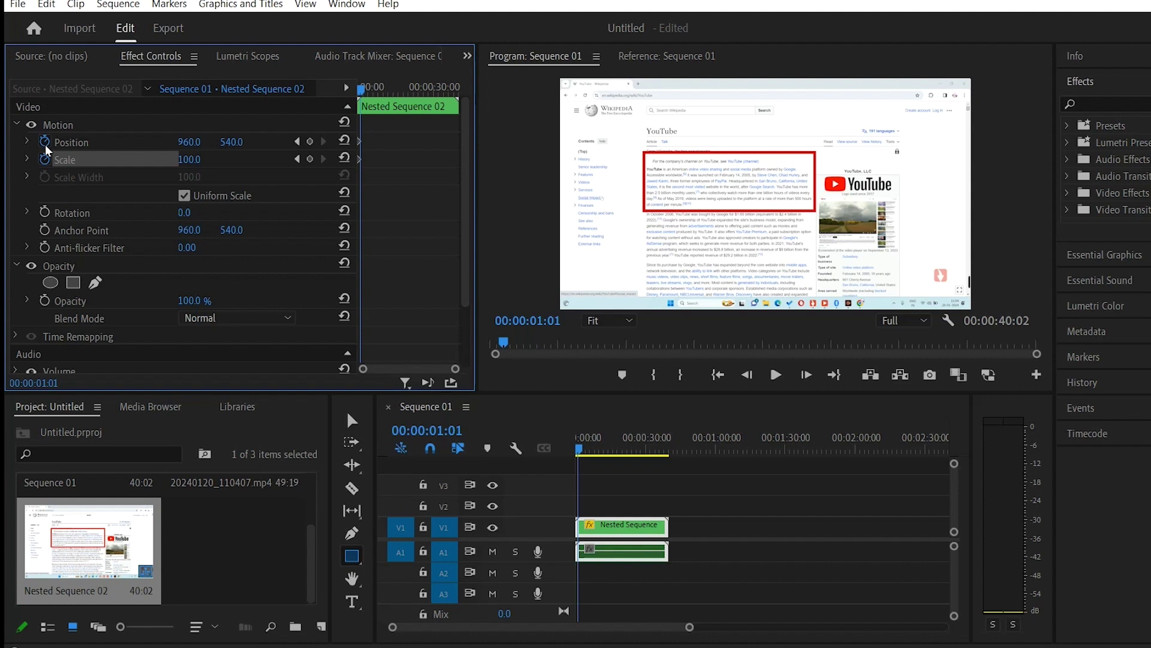
pyautogui.hotkey('shift', 'Right')
pyautogui.click(310, 142)
pyautogui.click(310, 159)
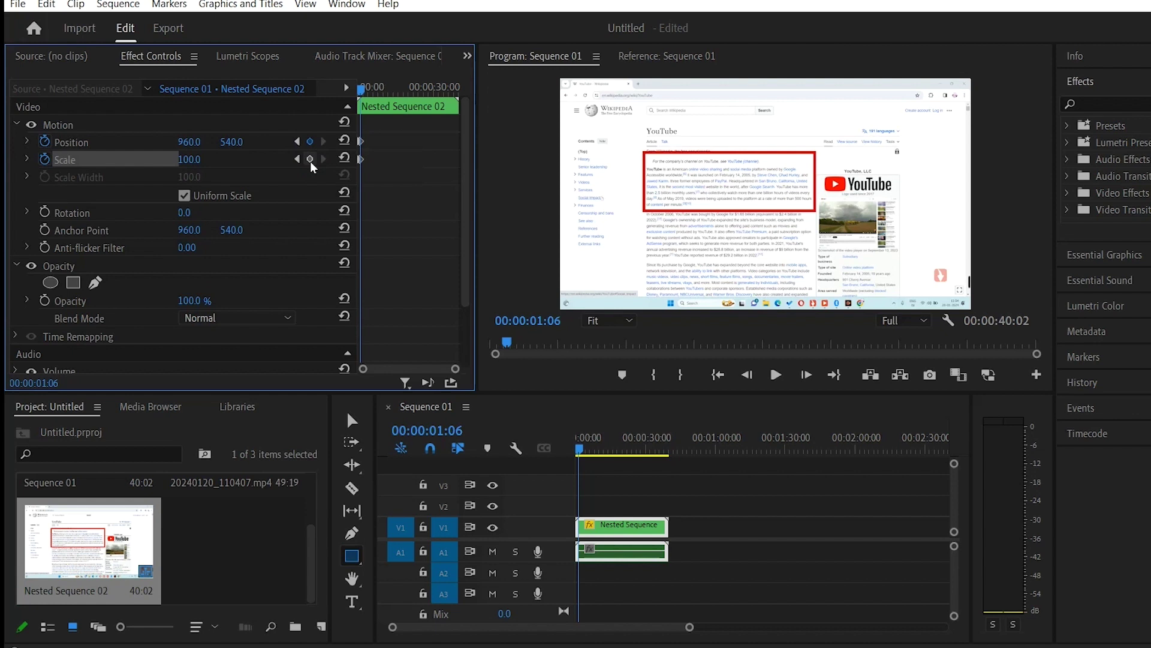
pyautogui.press('Right')
pyautogui.press('Right')
pyautogui.press('Right')
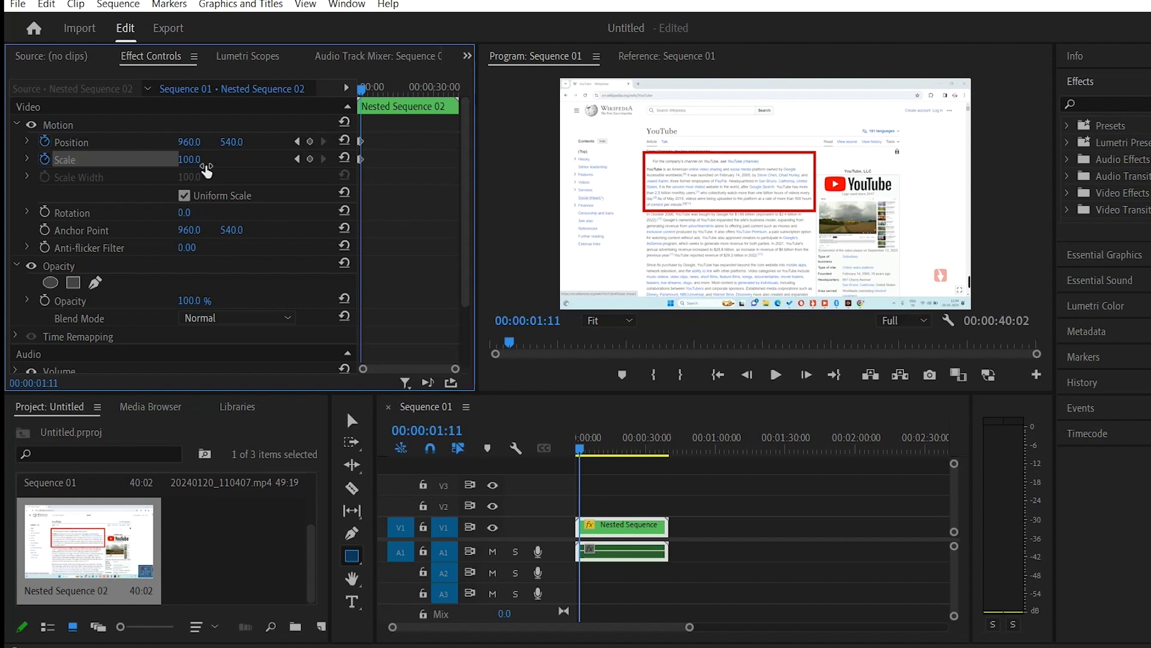
pyautogui.moveTo(189, 159)
pyautogui.mouseDown()
pyautogui.moveTo(227, 159)
pyautogui.moveTo(221, 142)
pyautogui.moveTo(207, 158)
pyautogui.mouseUp()
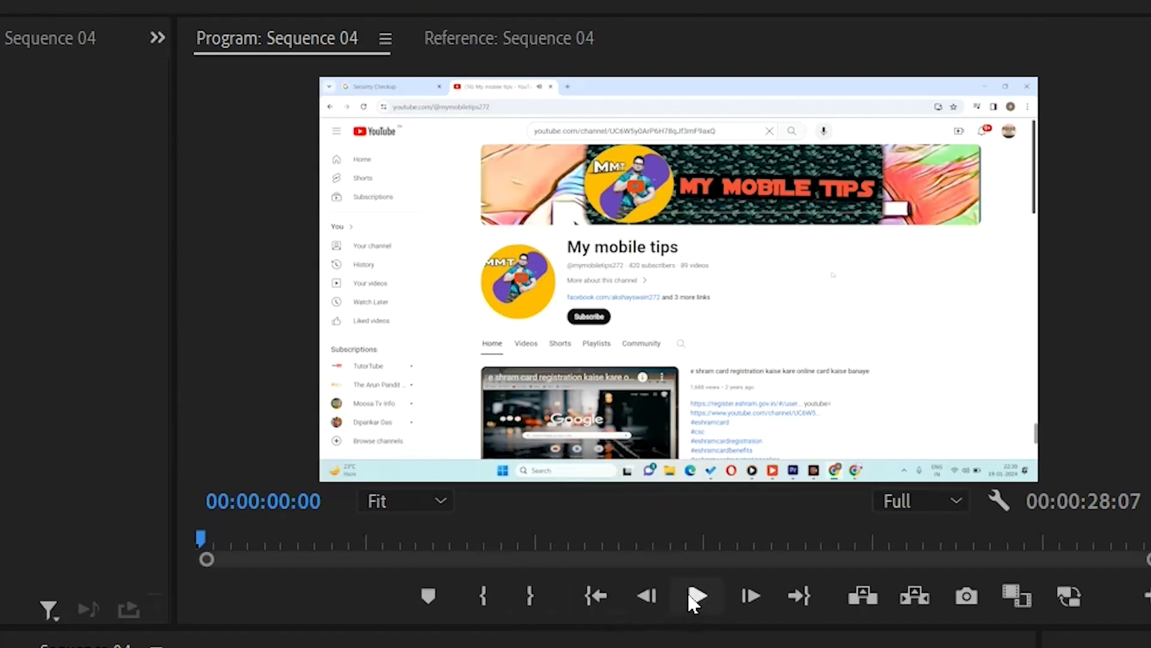
# Cut the Sequence 04 screen recording with the Razor tool at 00:00:05:08 and 00:00:14:00
pyautogui.click(695, 597)
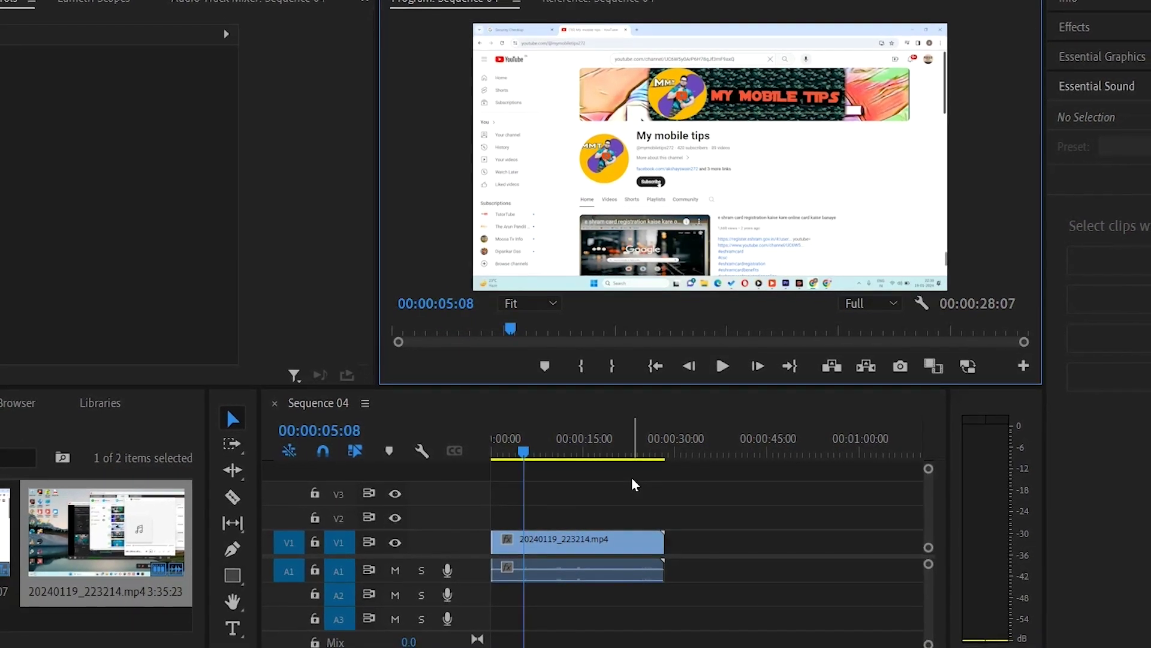
pyautogui.press('c')
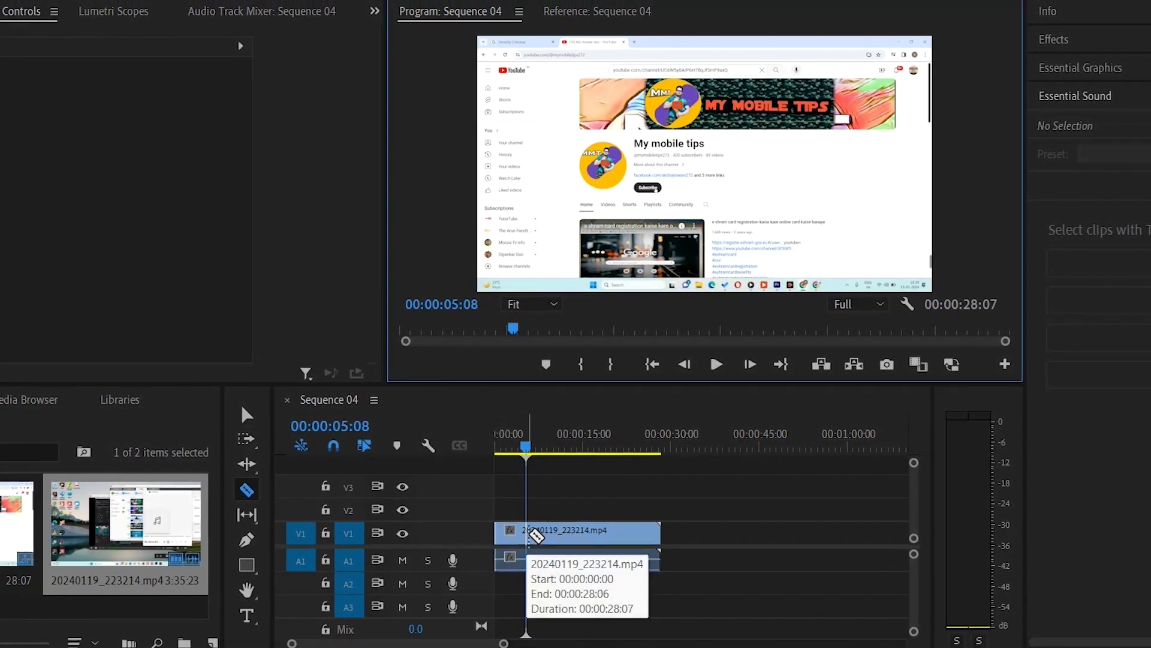
pyautogui.click(526, 534)
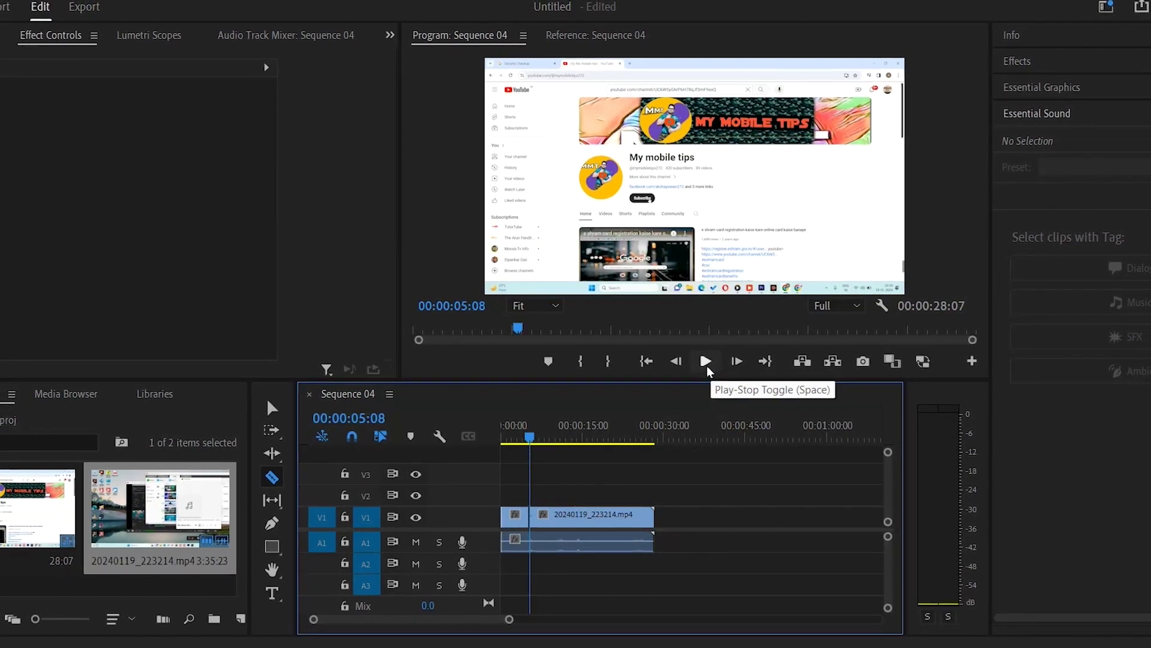
pyautogui.click(706, 362)
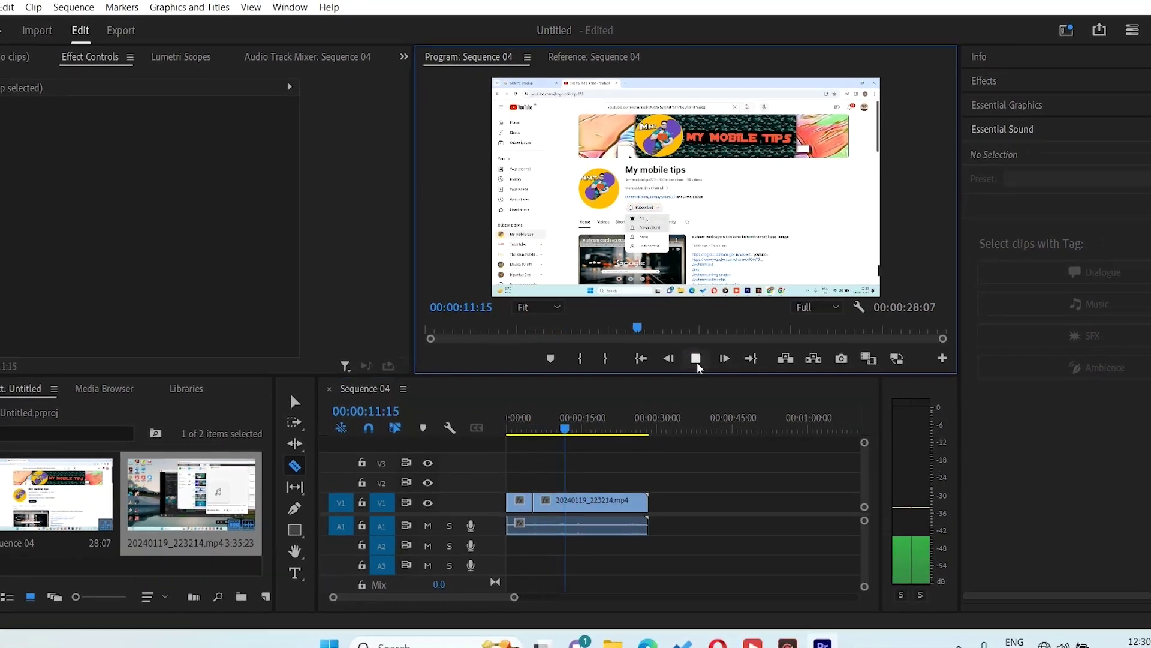
pyautogui.click(698, 362)
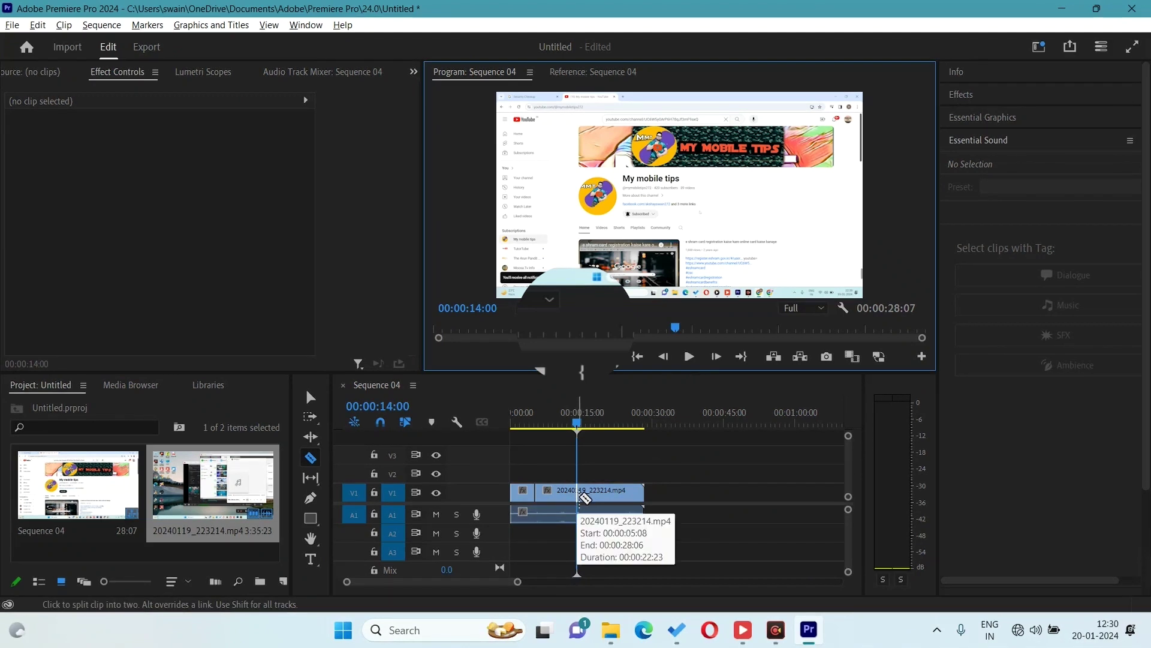
pyautogui.click(582, 497)
pyautogui.click(551, 418)
# Move the middle section onto track V2 and apply the Crop effect to it
pyautogui.click(310, 397)
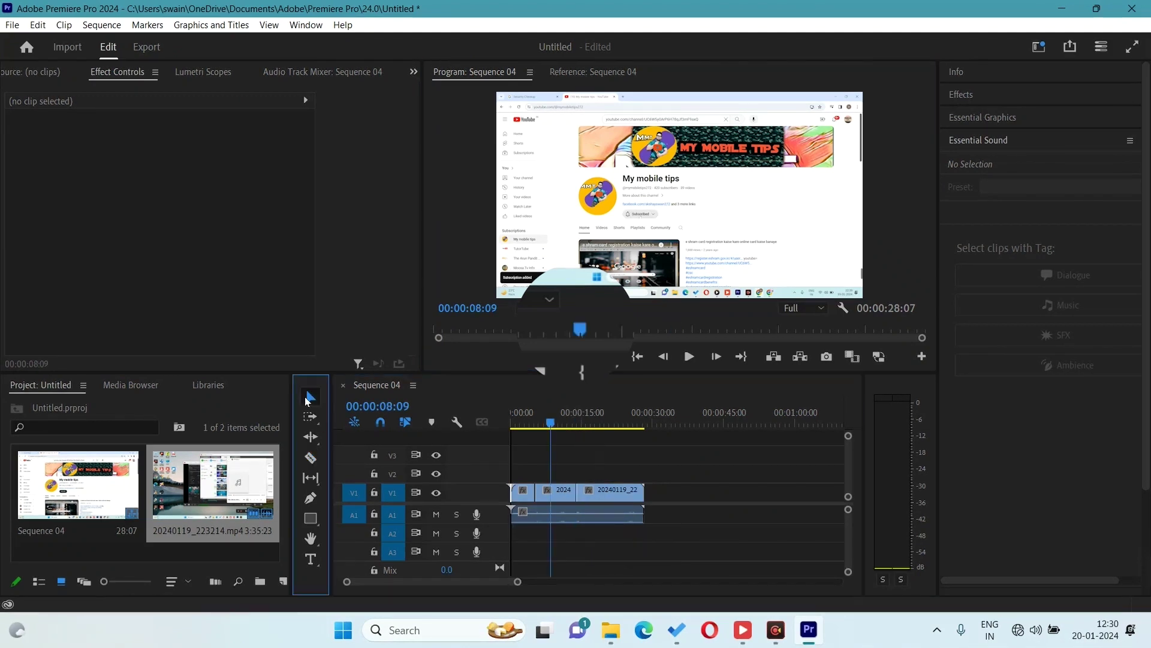
pyautogui.click(556, 492)
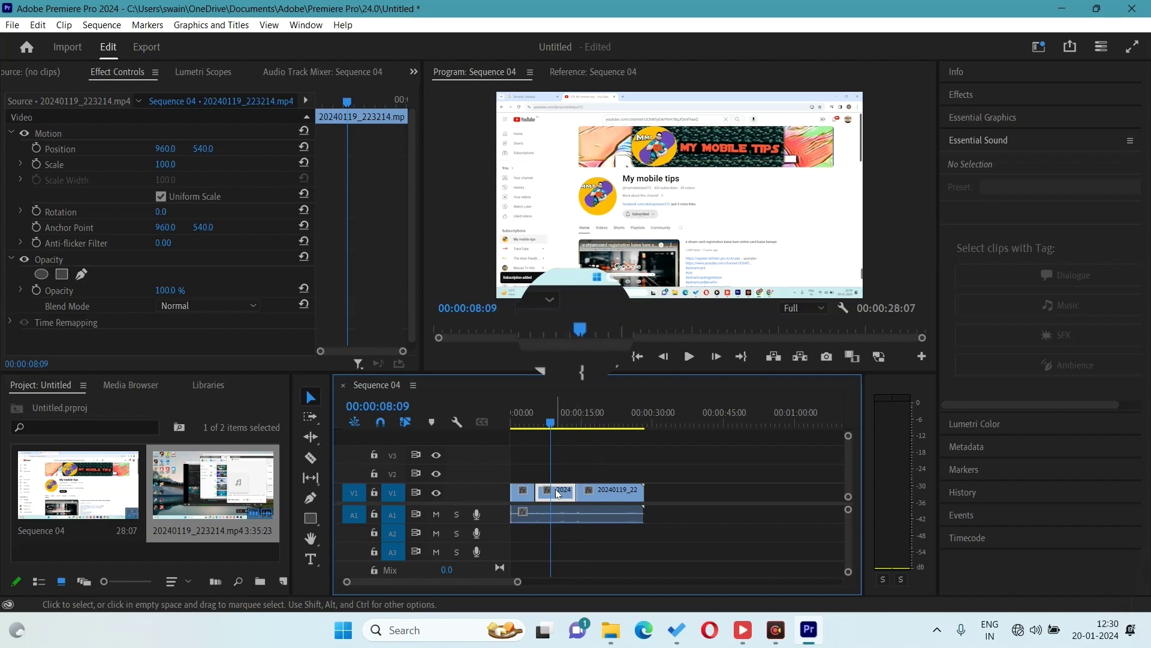
pyautogui.moveTo(557, 492); pyautogui.dragTo(557, 480)
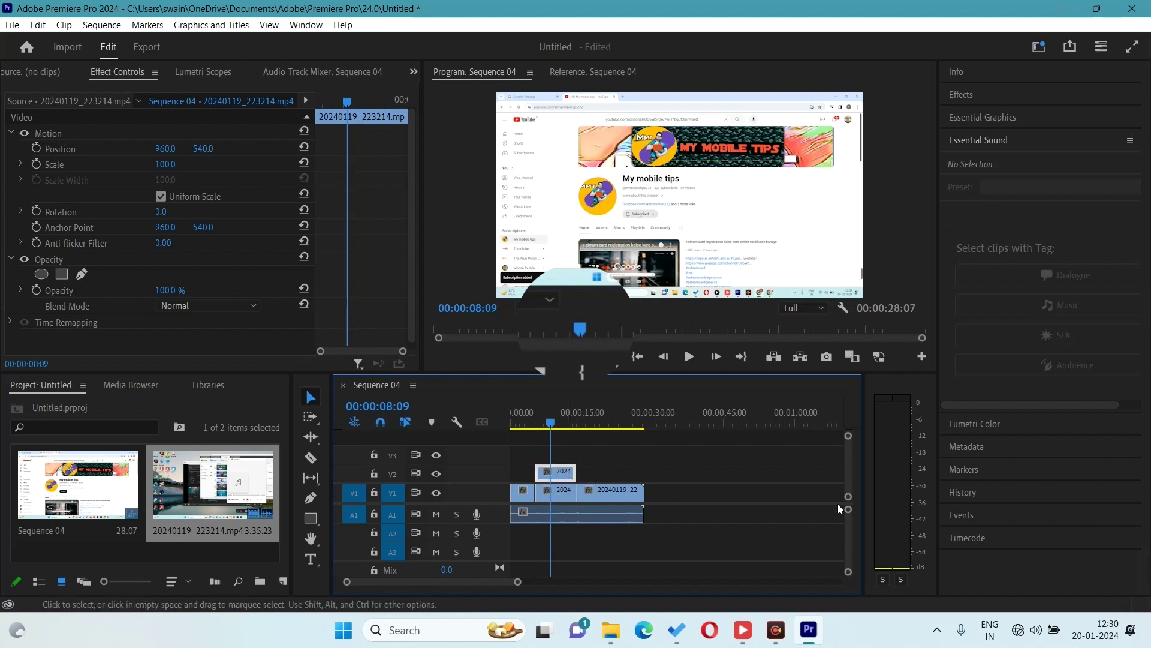
pyautogui.click(976, 96)
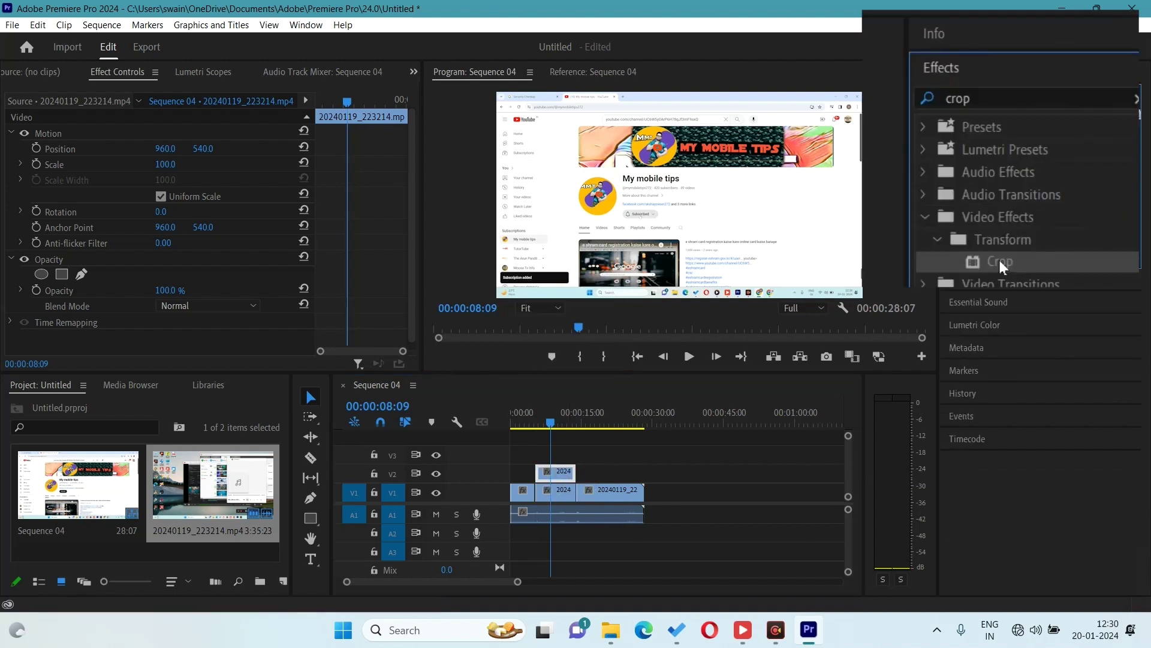
pyautogui.moveTo(1000, 265); pyautogui.dragTo(556, 472)
# Crop the overlay to Left 22%, Top 40%, Right 49%, Bottom 23% and preview it with V1 hidden
pyautogui.click(436, 492)
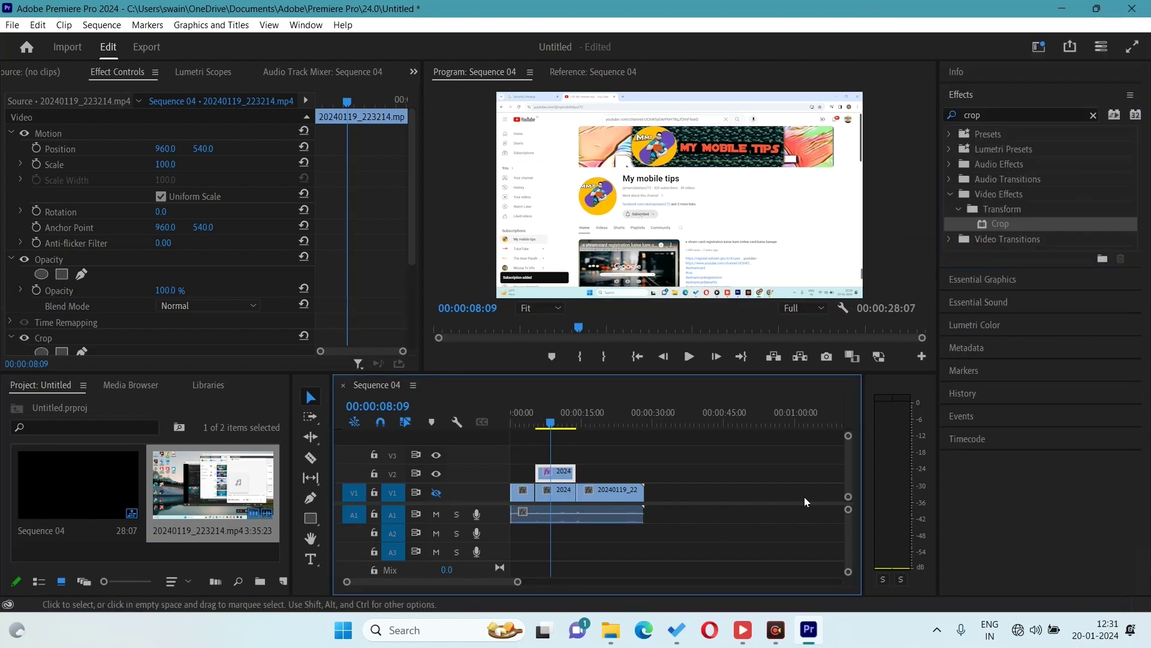
pyautogui.moveTo(550, 424); pyautogui.dragTo(539, 424)
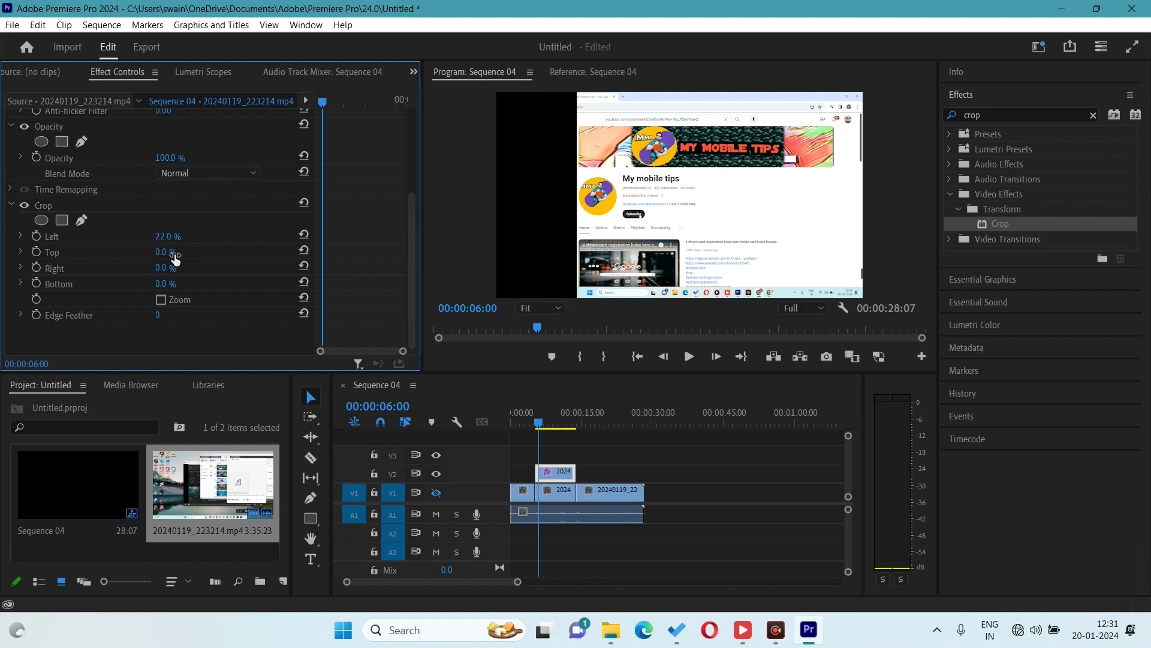
pyautogui.moveTo(164, 252); pyautogui.dragTo(183, 252)
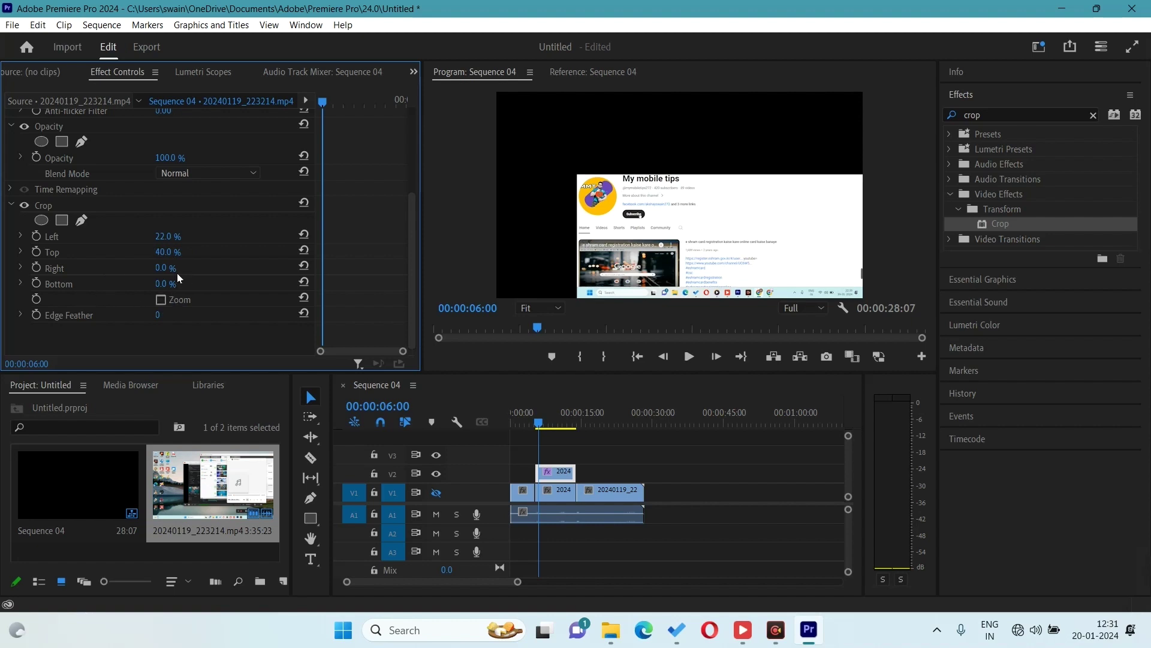
pyautogui.moveTo(161, 268); pyautogui.dragTo(186, 274)
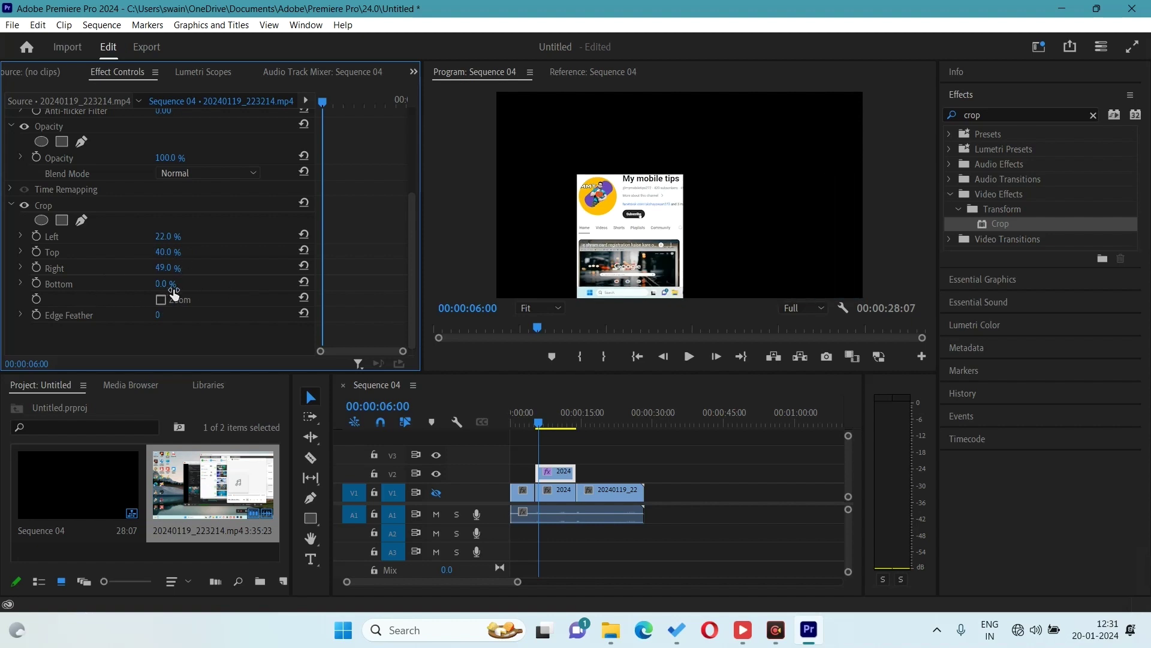
pyautogui.moveTo(162, 284)
pyautogui.mouseDown()
pyautogui.moveTo(180, 283)
pyautogui.moveTo(198, 321)
pyautogui.mouseUp()
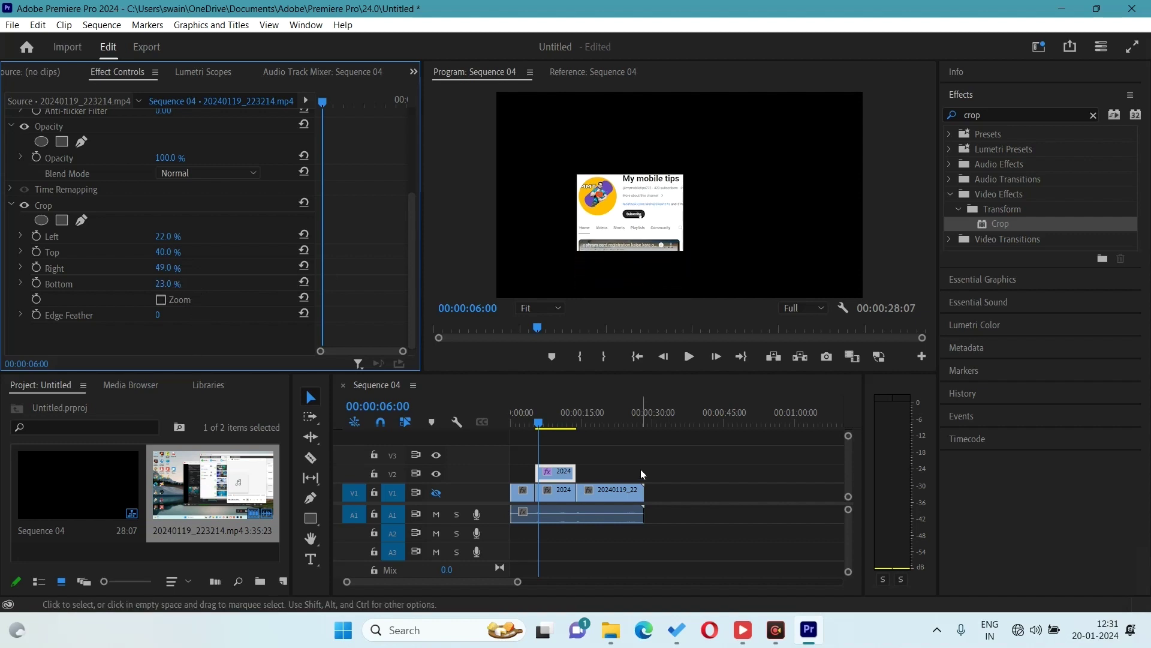
pyautogui.click(692, 358)
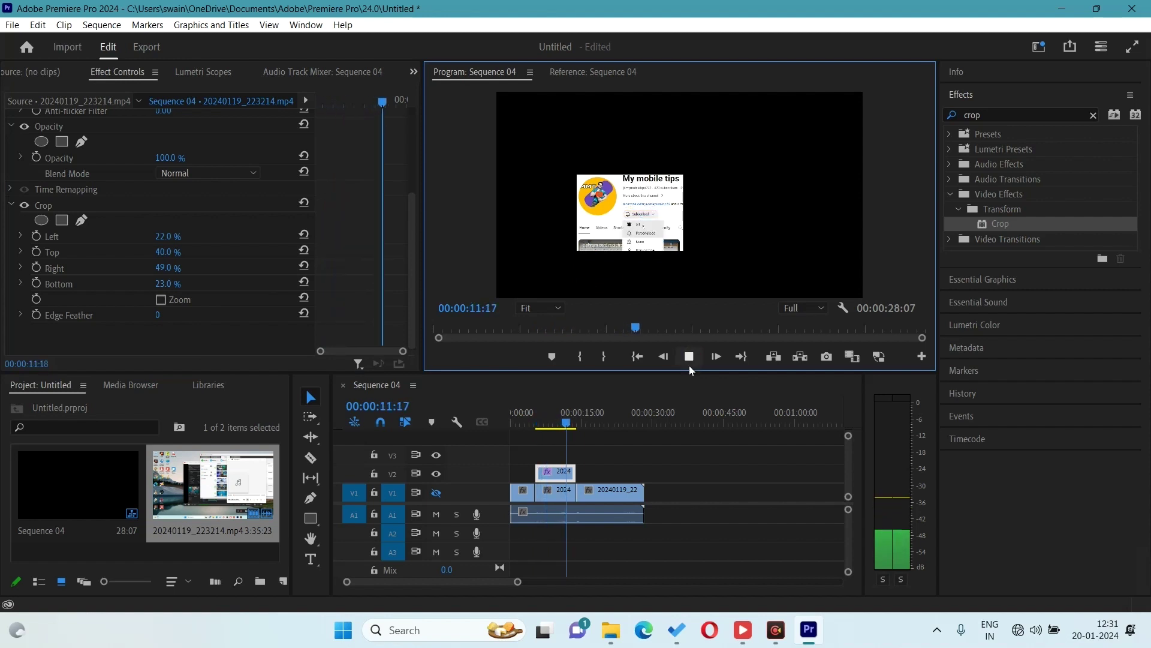
pyautogui.click(689, 360)
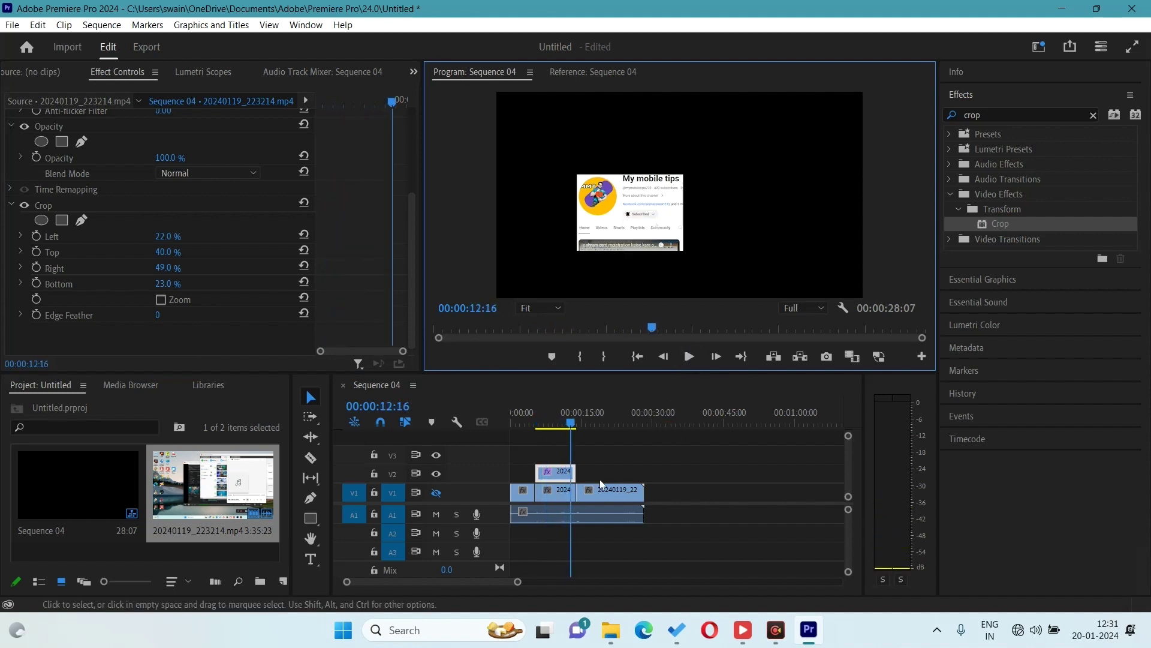
pyautogui.click(436, 493)
# Start Position and Scale animation on the clip and play to where the zoom should end
pyautogui.moveTo(573, 427); pyautogui.dragTo(538, 427)
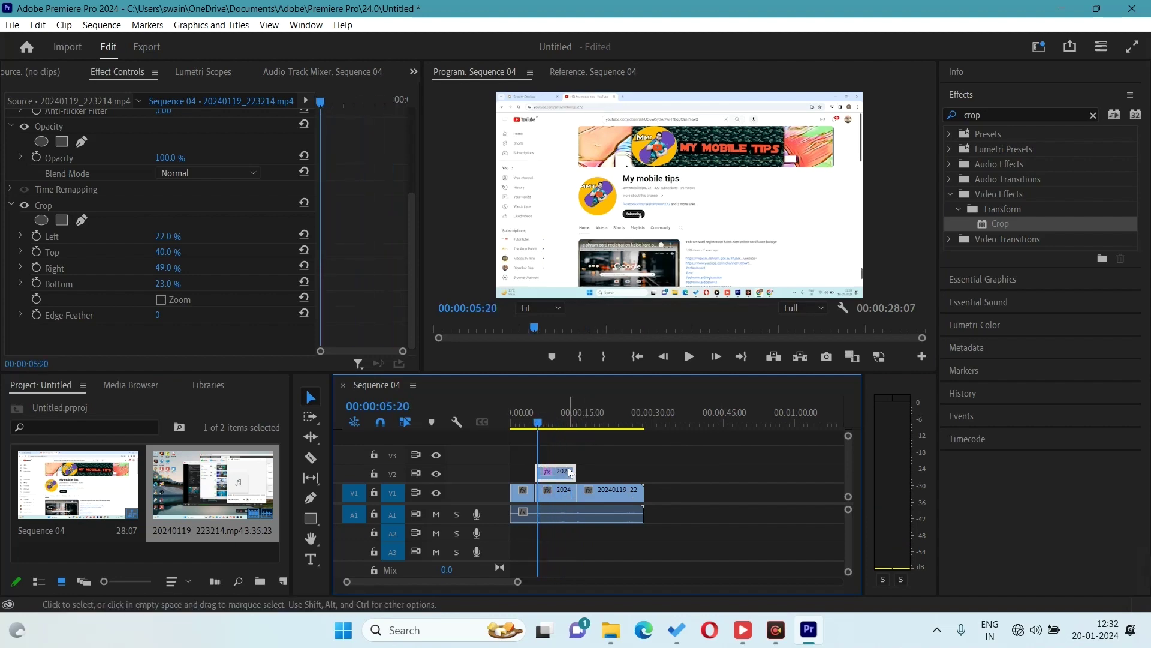
pyautogui.scroll(5, 45, 152)
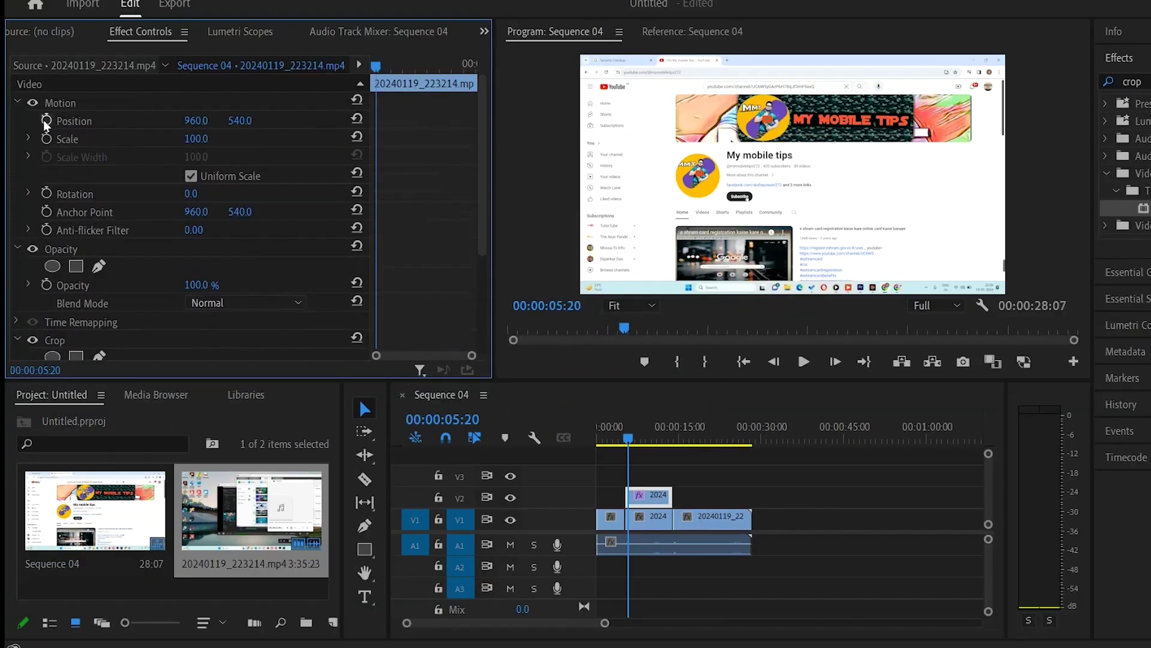
pyautogui.click(36, 150)
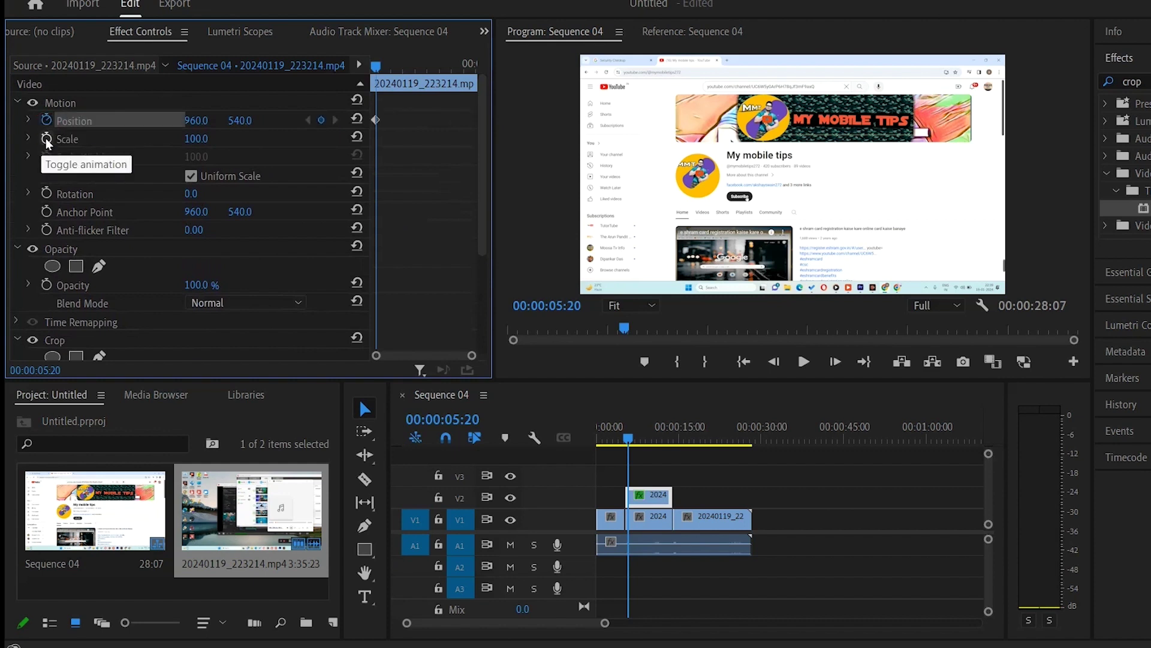
pyautogui.click(47, 138)
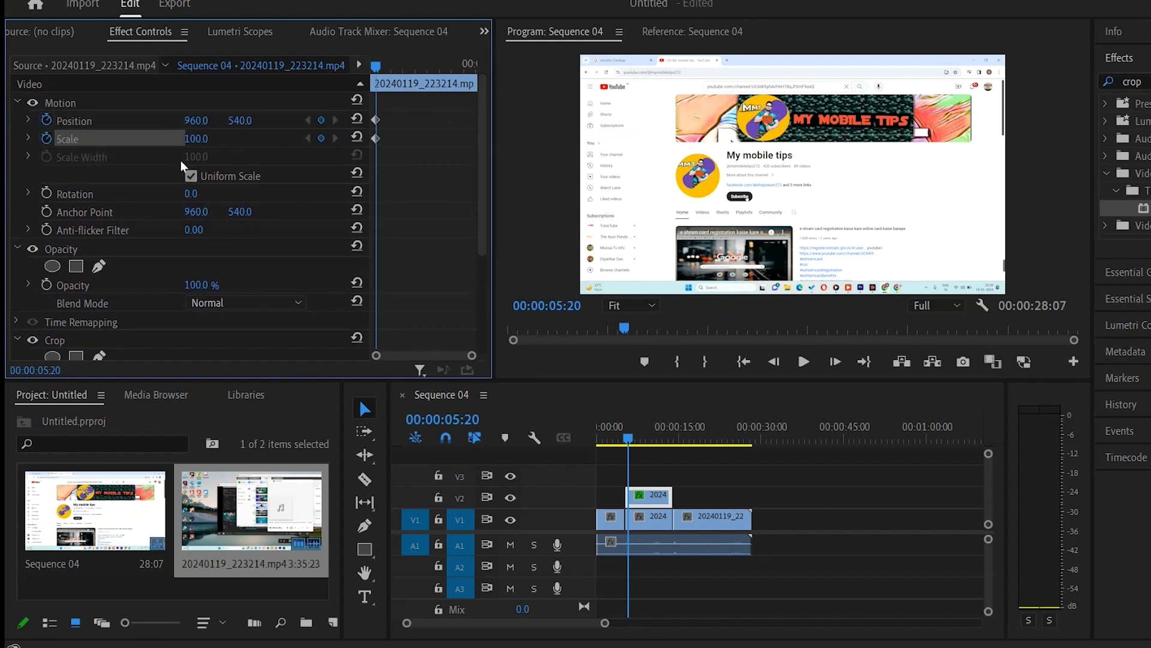
pyautogui.moveTo(192, 138); pyautogui.dragTo(240, 139)
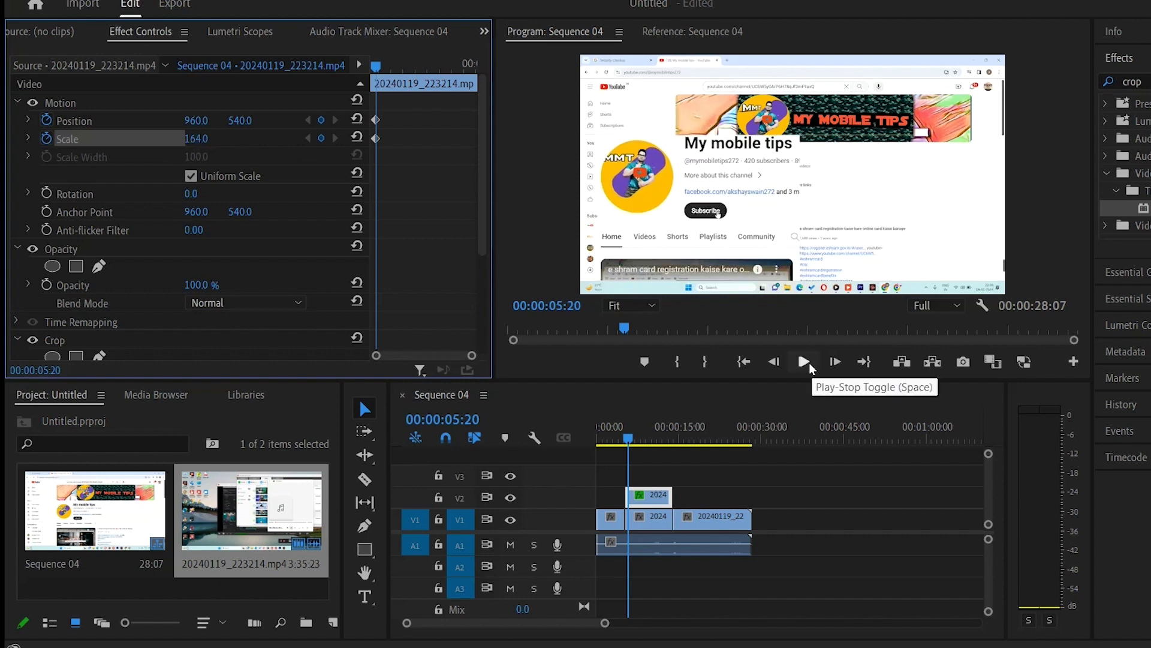
pyautogui.click(806, 363)
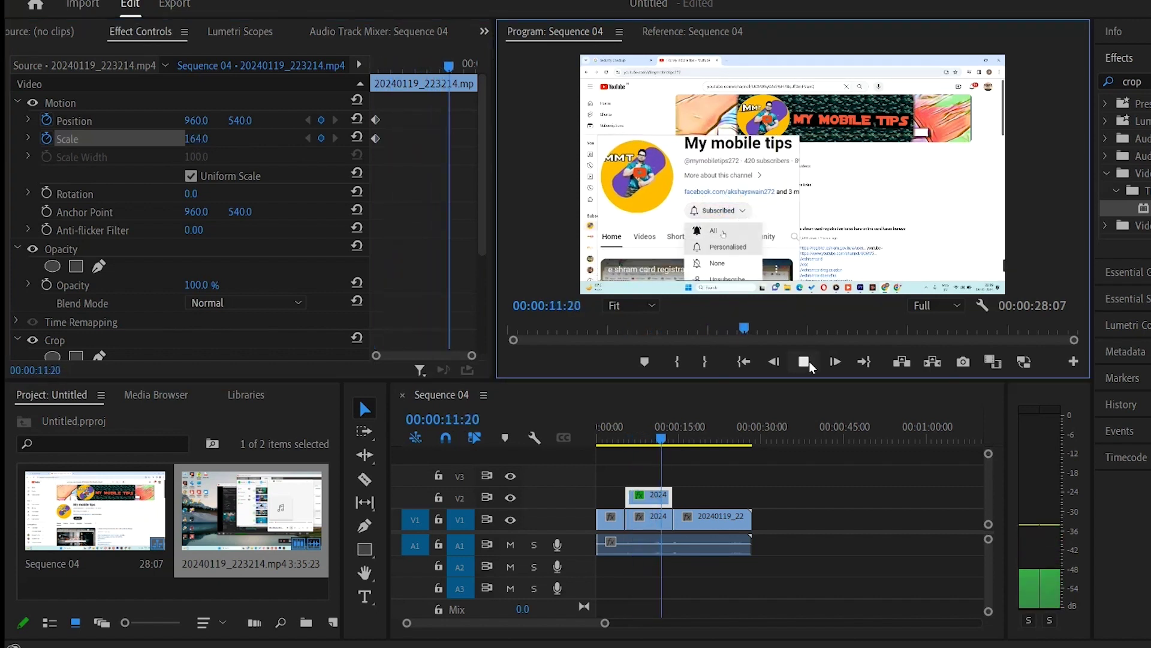
pyautogui.click(805, 363)
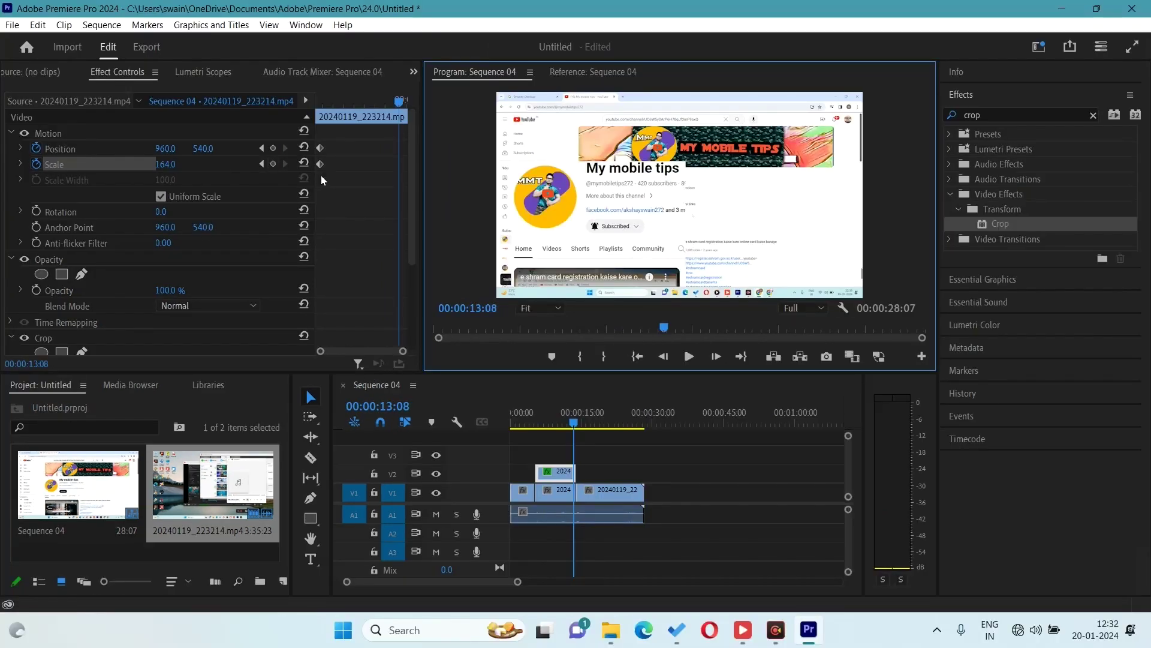
# Hold the 164% zoom at about 13:03, reset Scale to 100 at 13:07, and replay from 3 seconds
pyautogui.click(273, 164)
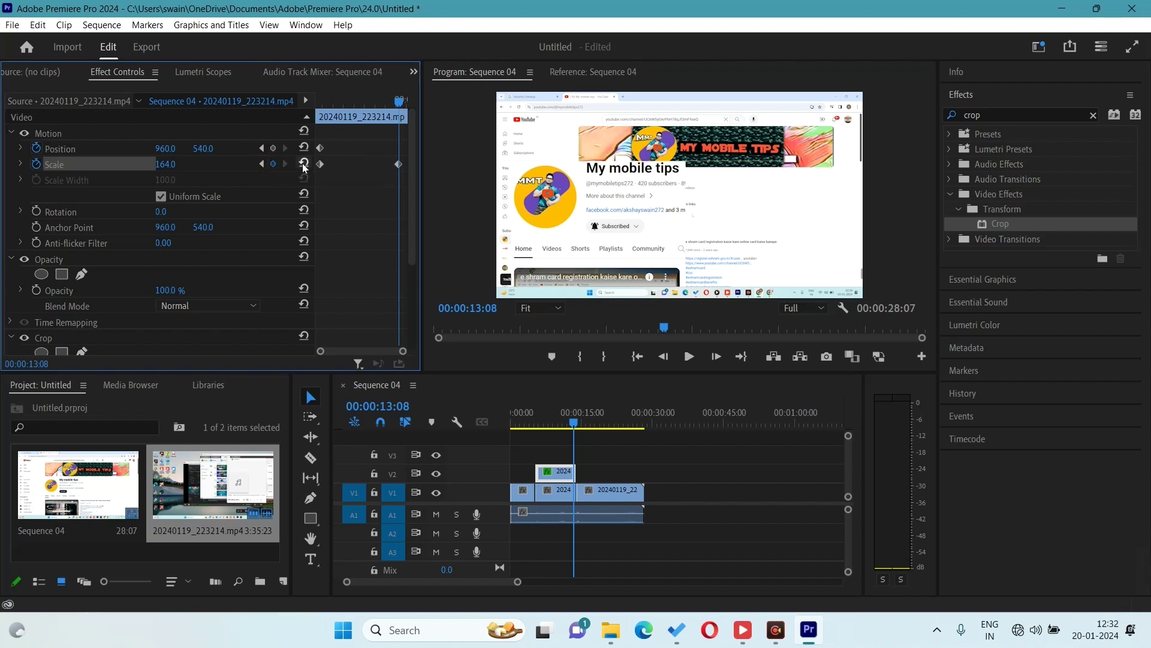
pyautogui.click(304, 163)
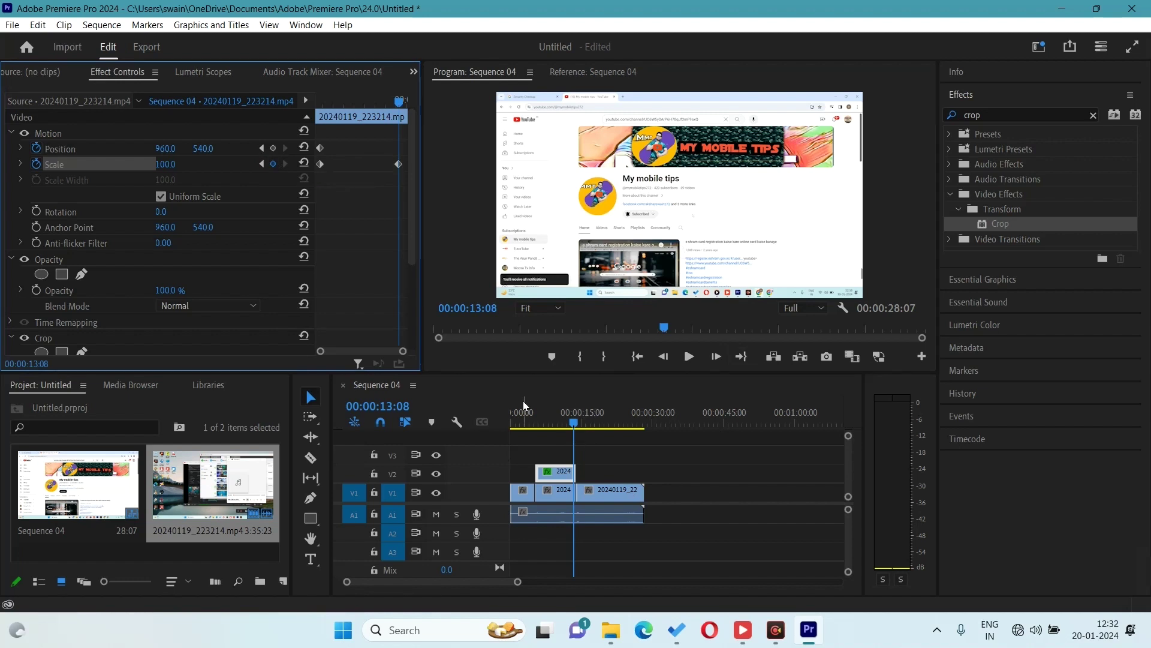
pyautogui.hotkey('ctrl', 'z')
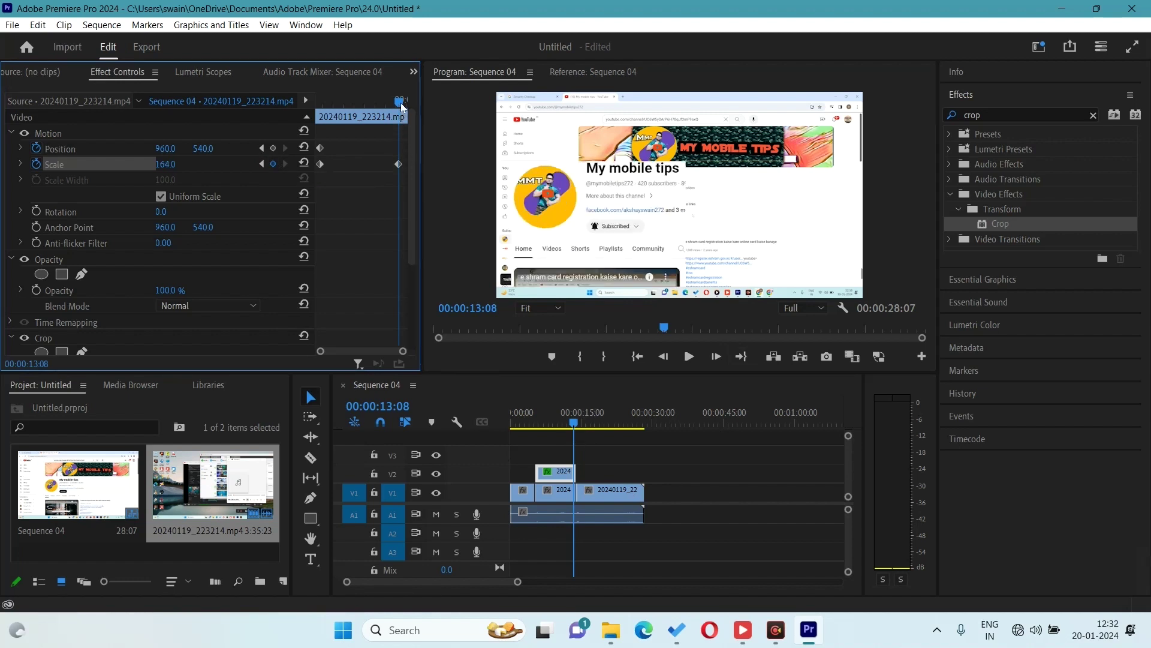
pyautogui.moveTo(401, 103); pyautogui.dragTo(394, 102)
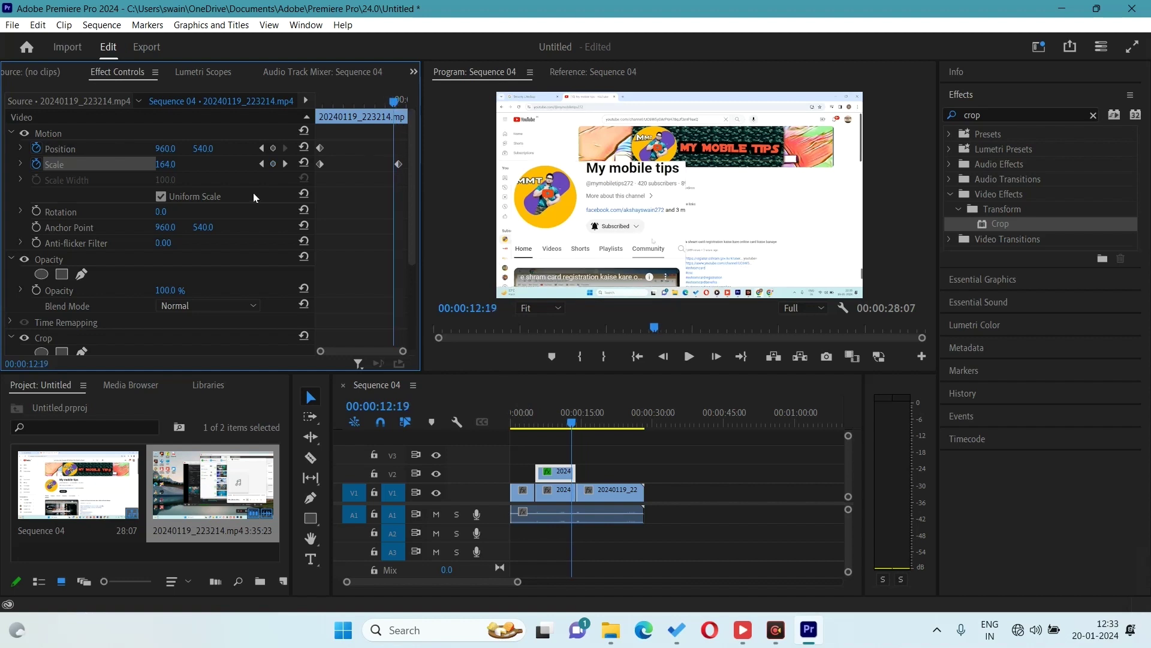
pyautogui.click(273, 165)
pyautogui.moveTo(393, 104); pyautogui.dragTo(399, 103)
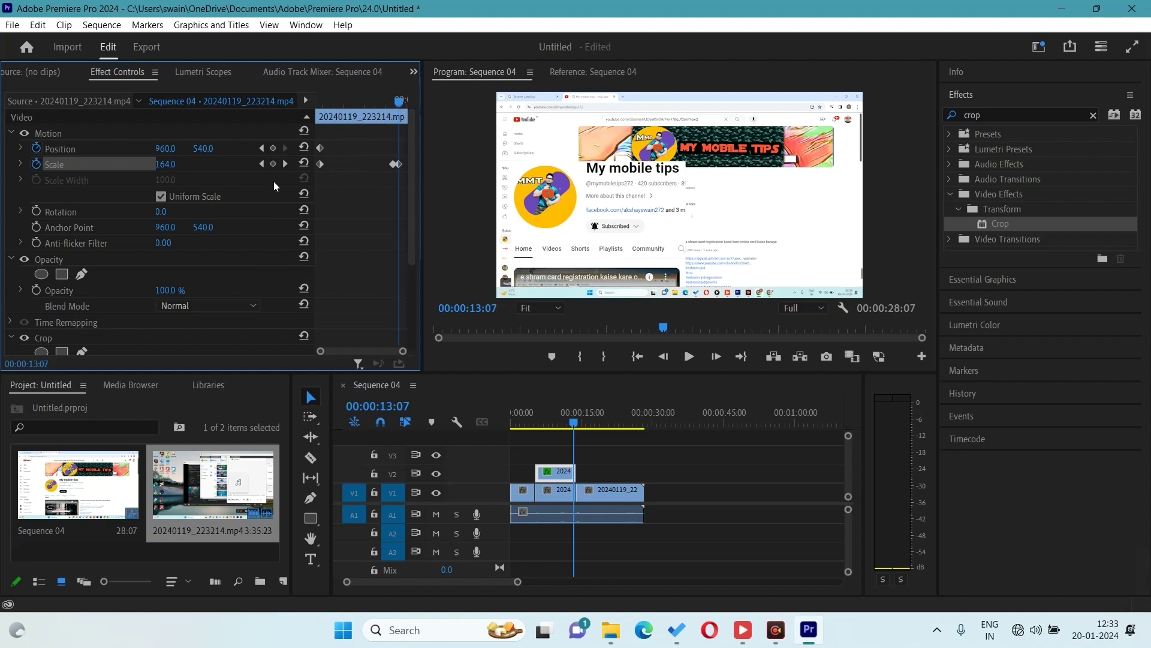
pyautogui.click(304, 164)
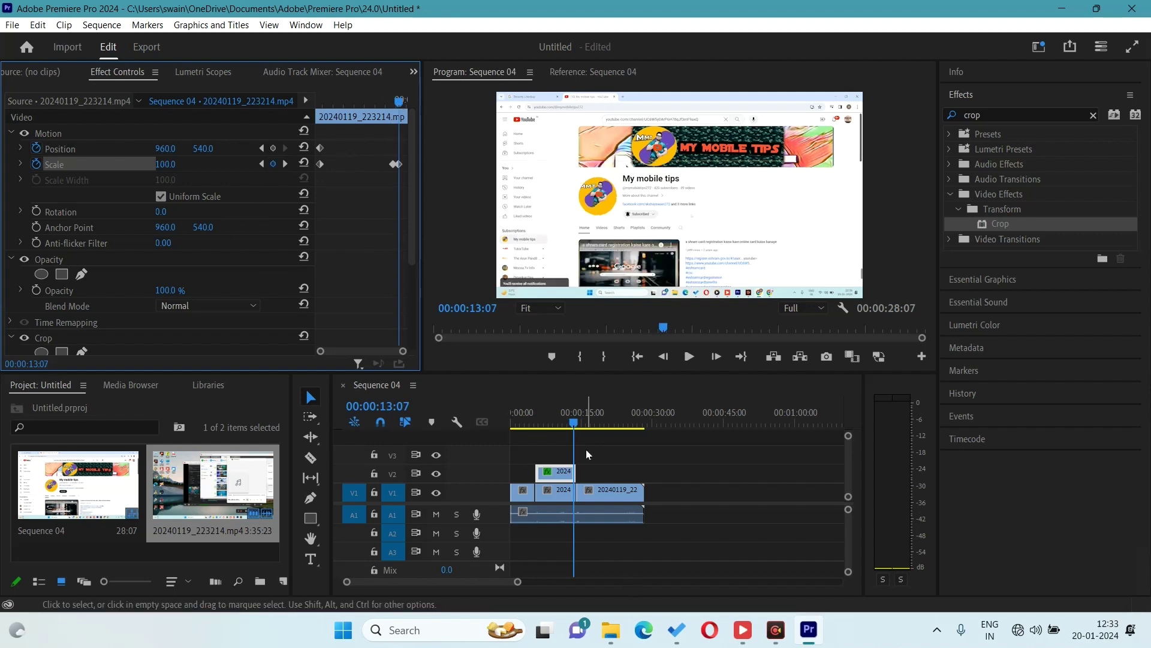
pyautogui.moveTo(575, 422); pyautogui.dragTo(527, 422)
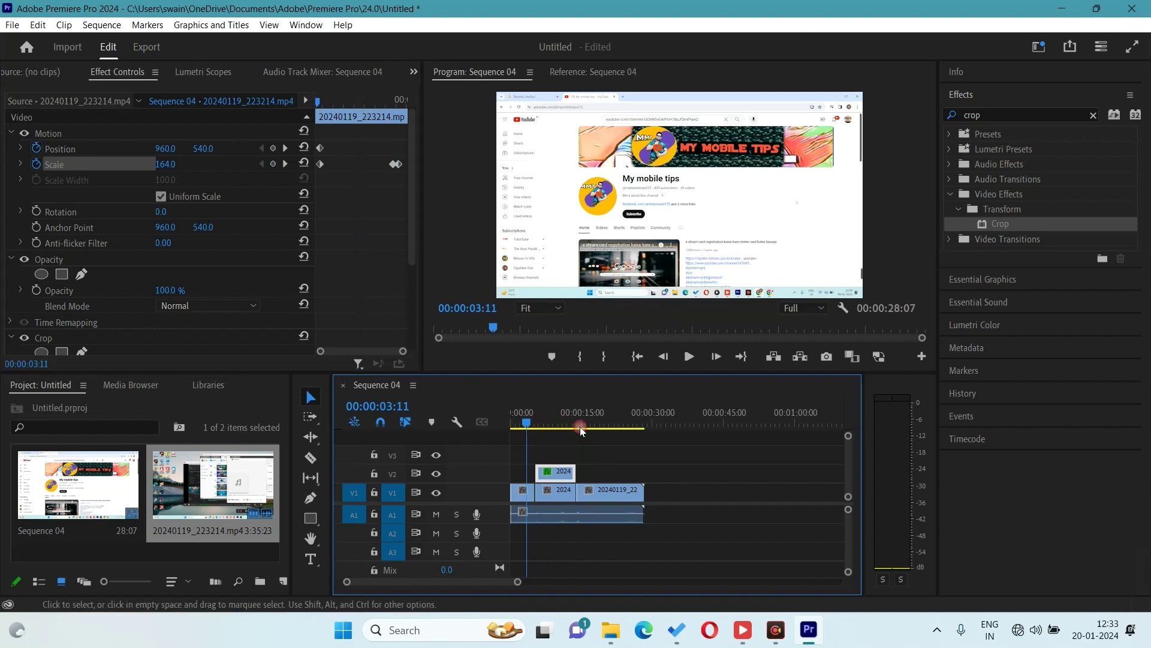
pyautogui.click(688, 357)
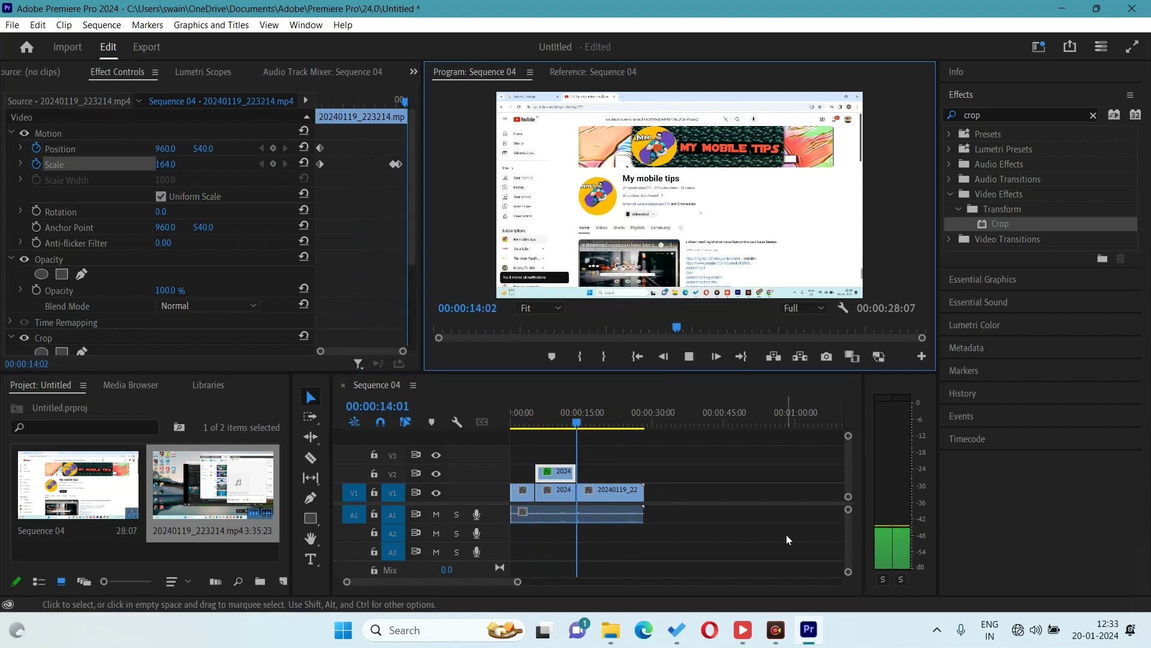
# Stop the preview playback of the 20240120_110407 screen recording in its new sequence
pyautogui.click(690, 360)
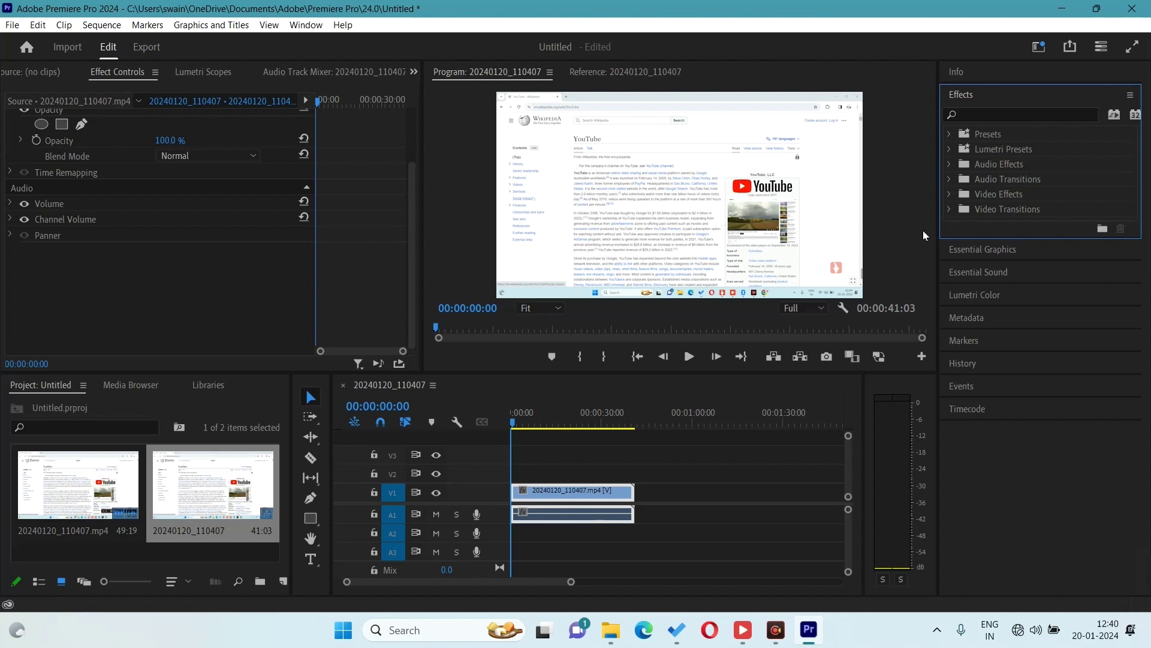
# Search Effects for 'mag' and apply Distort > Magnify to the Wikipedia clip
pyautogui.click(976, 123)
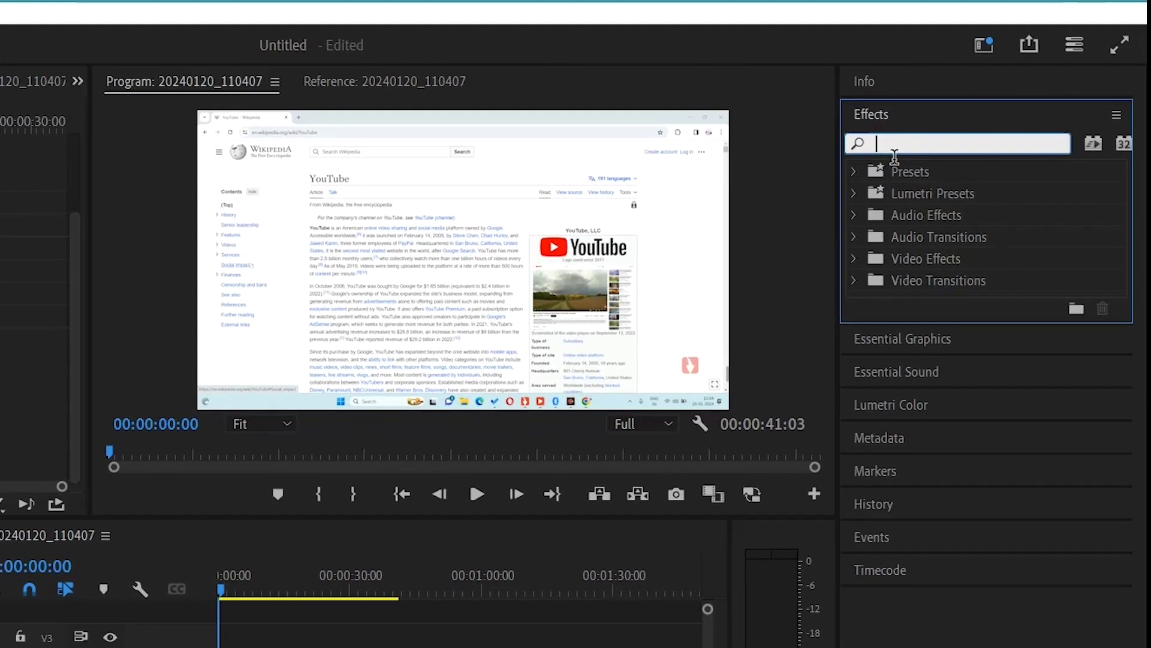
pyautogui.write('mag')
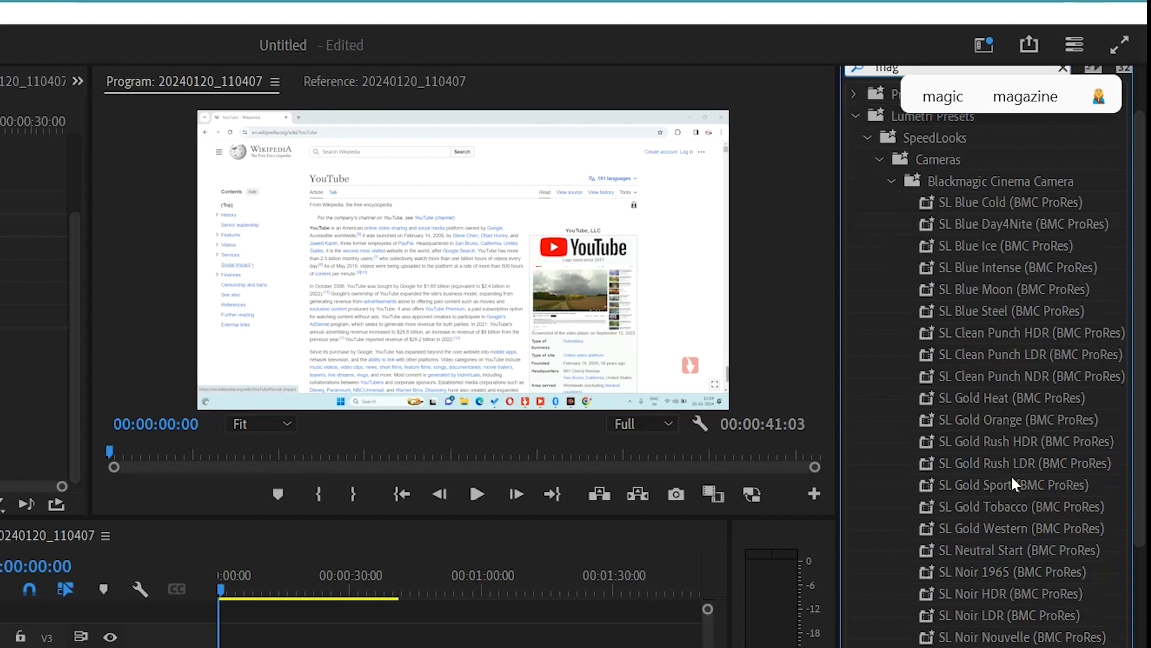
pyautogui.scroll(-5, 1019, 420)
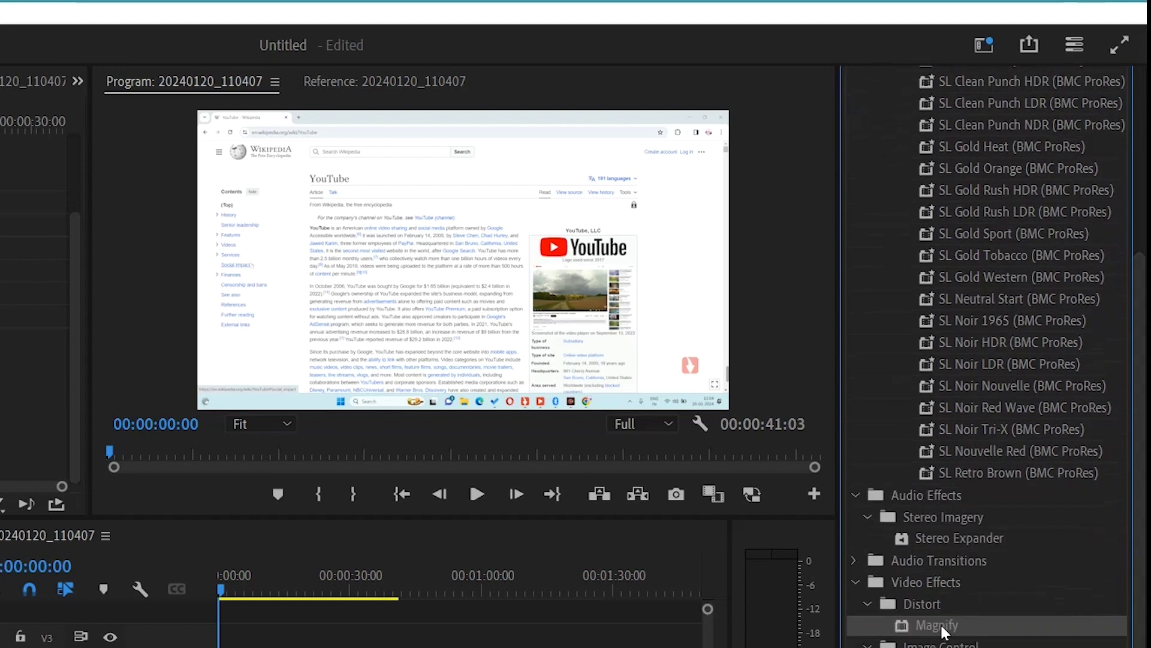
pyautogui.moveTo(941, 630)
pyautogui.mouseDown()
pyautogui.moveTo(333, 597)
pyautogui.moveTo(588, 489)
pyautogui.mouseUp()
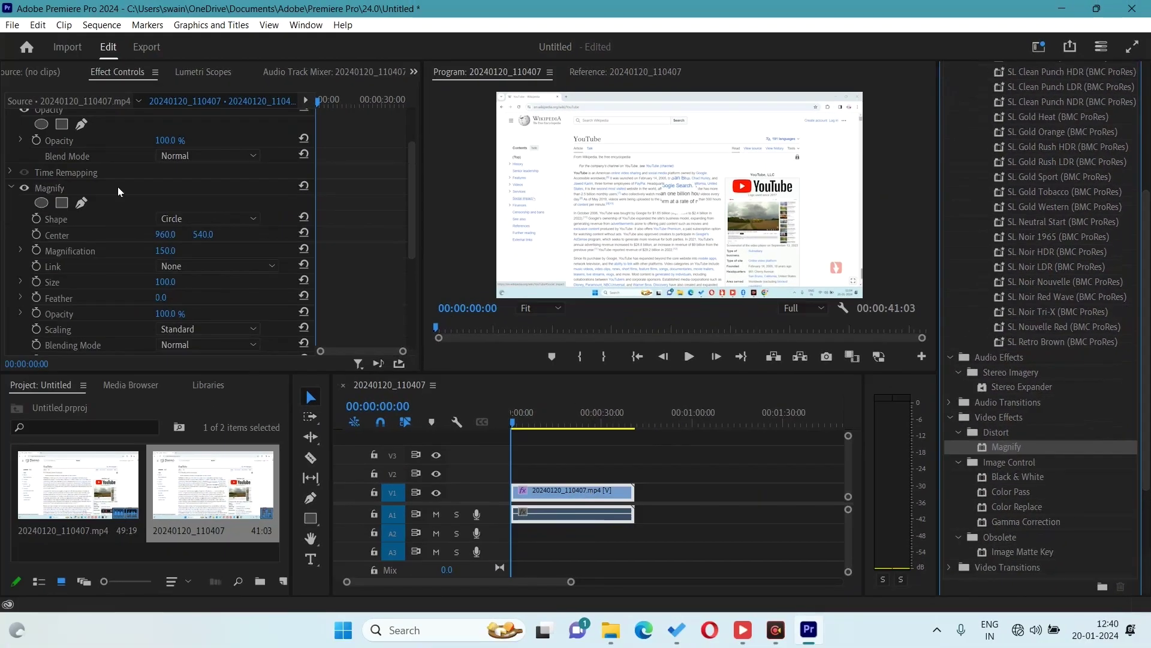
# Set the Magnify Shape to Square and Size to 301
pyautogui.click(117, 73)
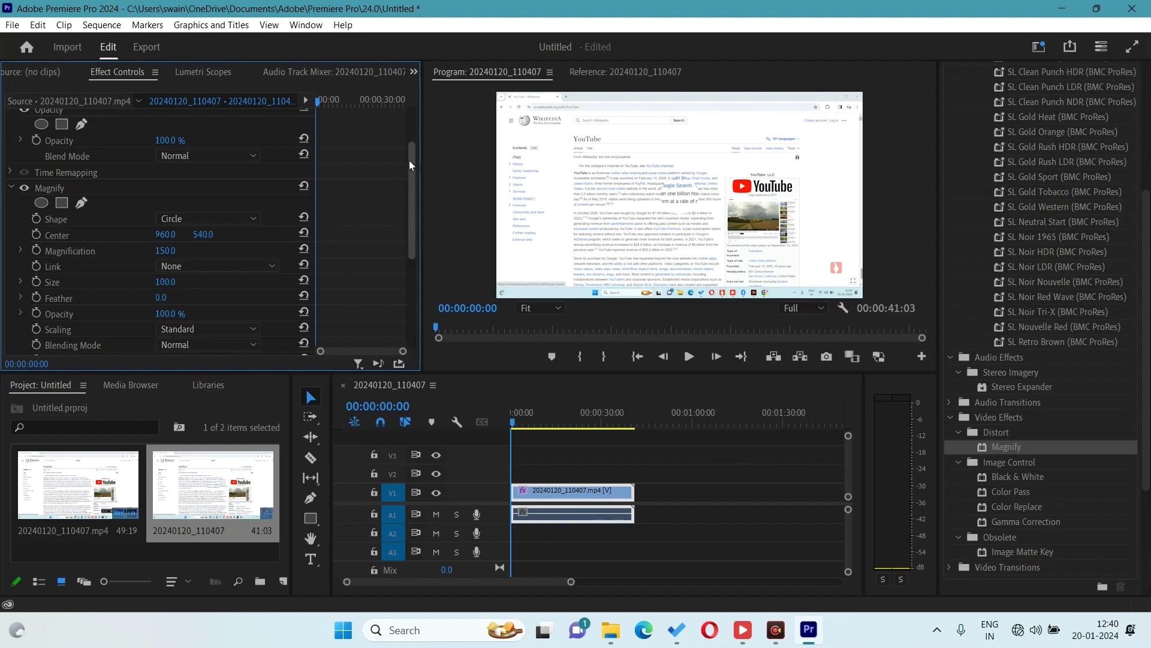
pyautogui.moveTo(409, 160); pyautogui.dragTo(409, 224)
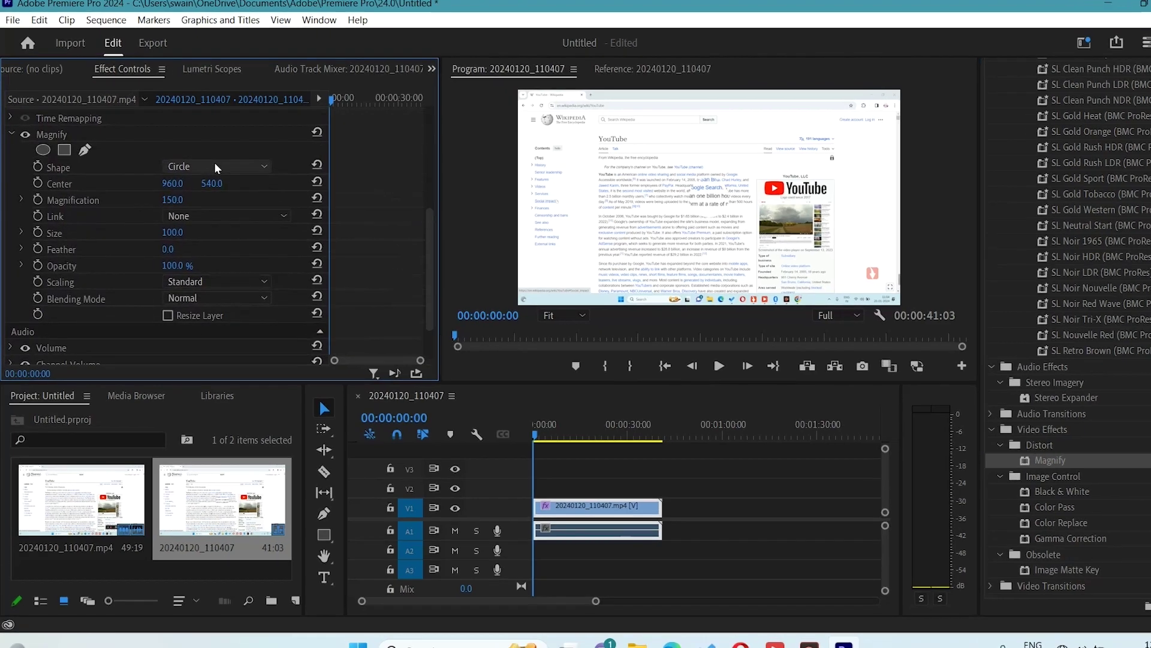
pyautogui.click(201, 166)
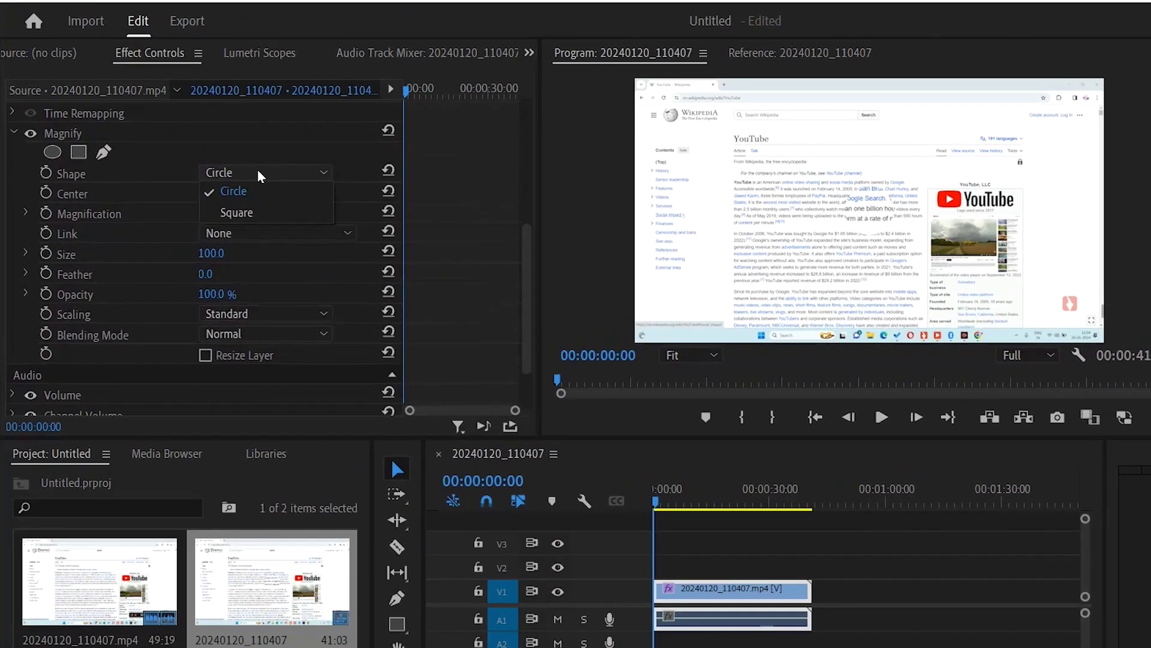
pyautogui.click(243, 216)
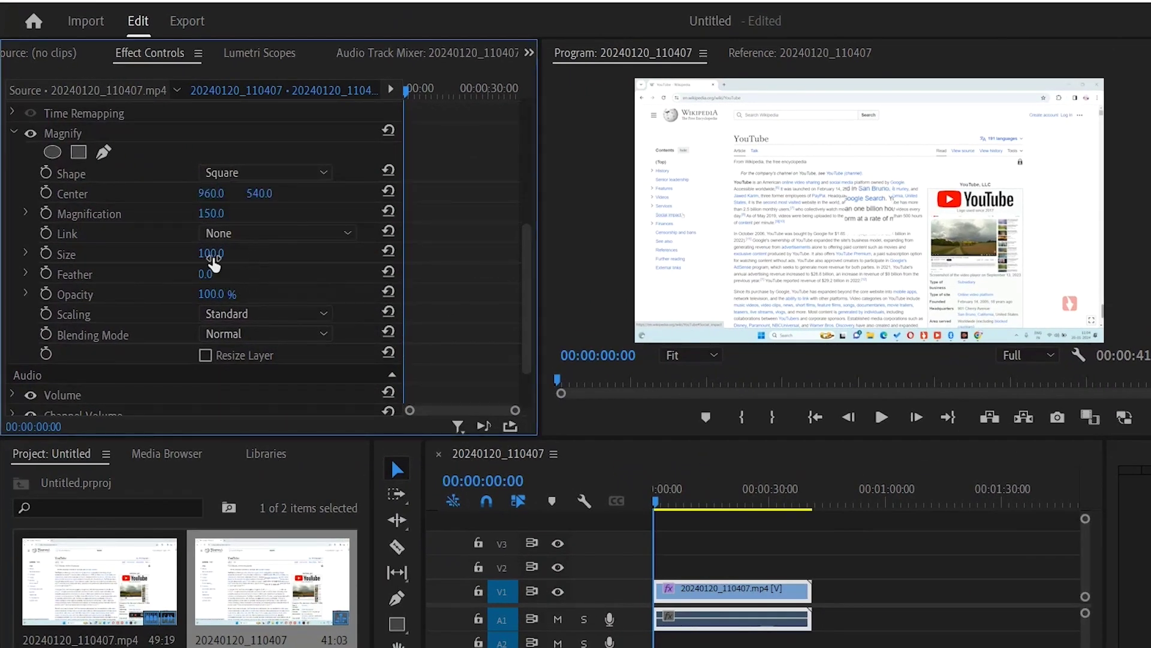
pyautogui.moveTo(212, 258)
pyautogui.mouseDown()
pyautogui.moveTo(351, 258)
pyautogui.moveTo(333, 258)
pyautogui.mouseUp()
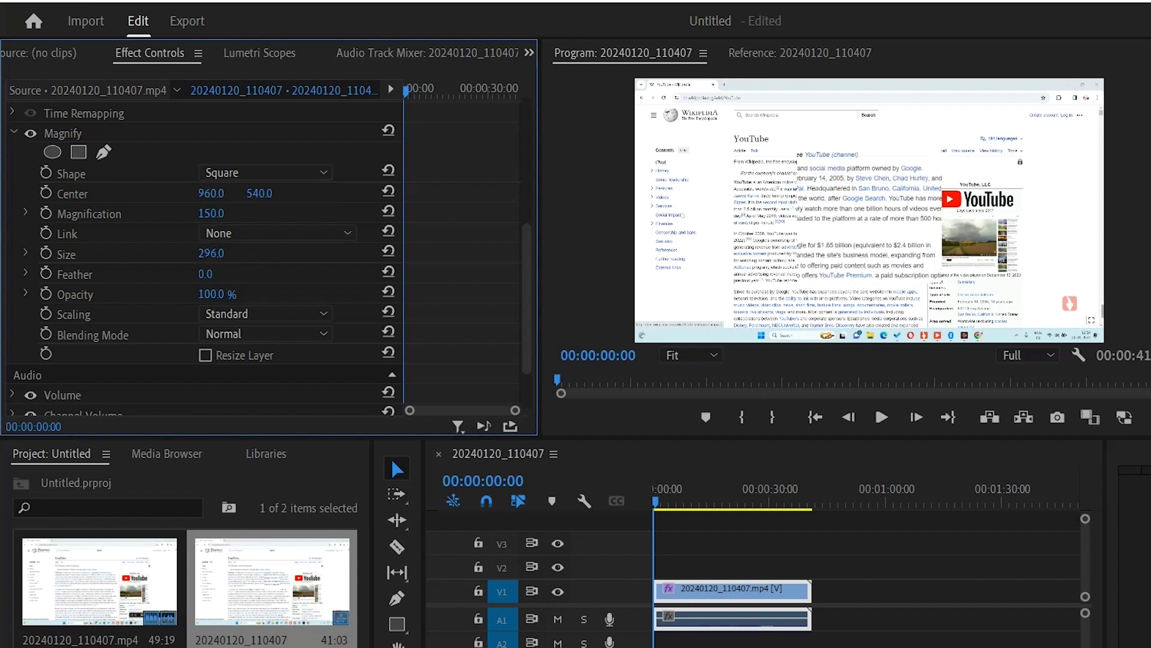
# Center the magnifier on the article's opening text at Magnification 169 and keyframe Center at 541.8, 526.3
pyautogui.click(64, 136)
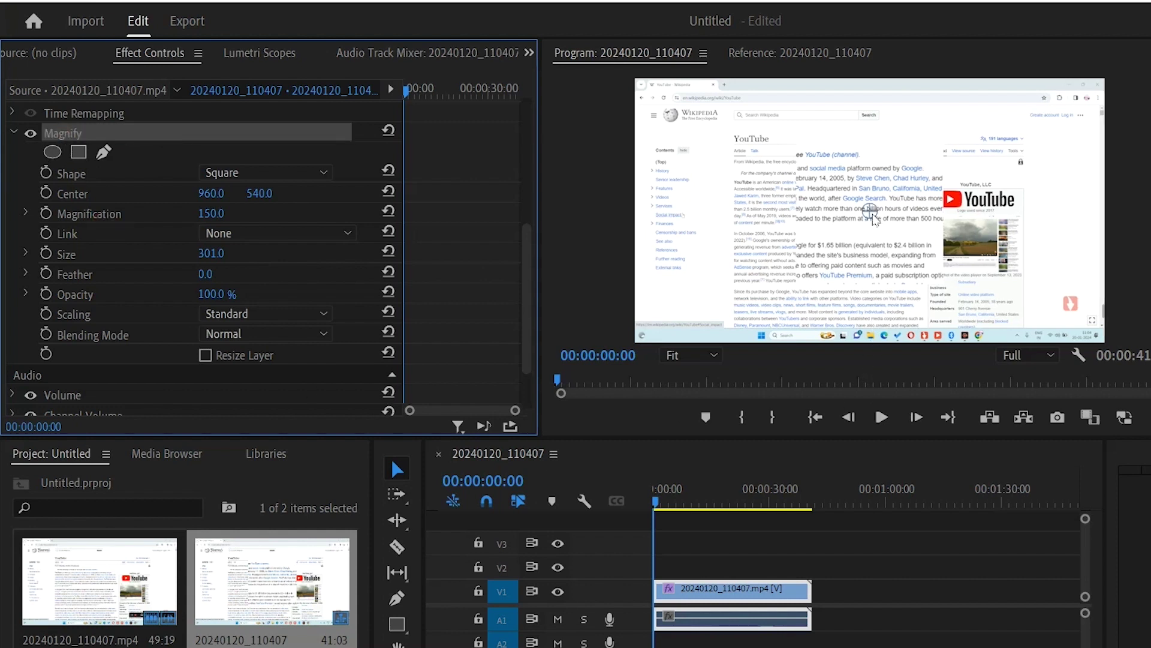
pyautogui.moveTo(872, 215)
pyautogui.mouseDown()
pyautogui.moveTo(775, 201)
pyautogui.moveTo(784, 212)
pyautogui.mouseUp()
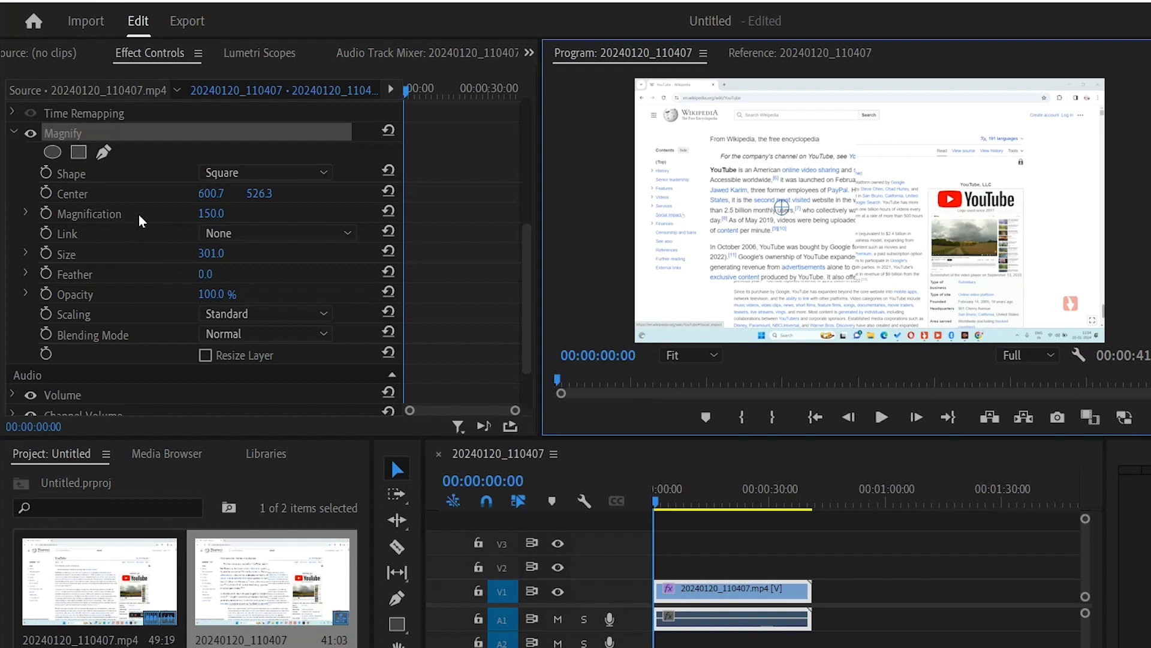
pyautogui.moveTo(226, 220)
pyautogui.mouseDown()
pyautogui.moveTo(280, 219)
pyautogui.moveTo(223, 220)
pyautogui.moveTo(239, 214)
pyautogui.mouseUp()
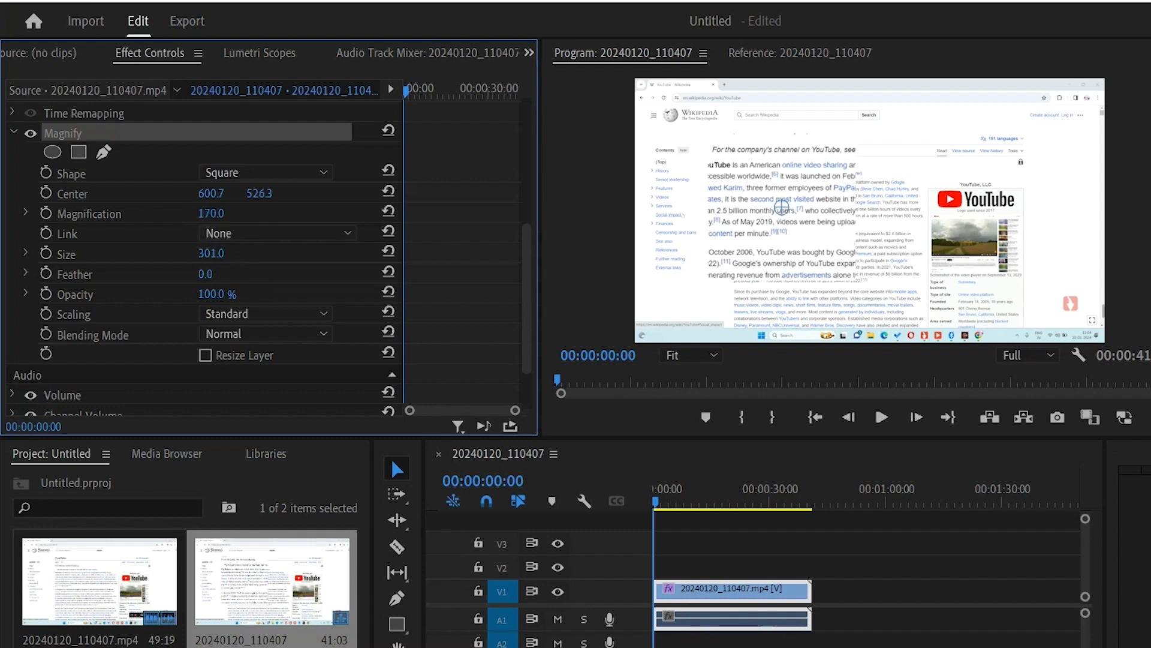
pyautogui.moveTo(782, 206); pyautogui.dragTo(767, 206)
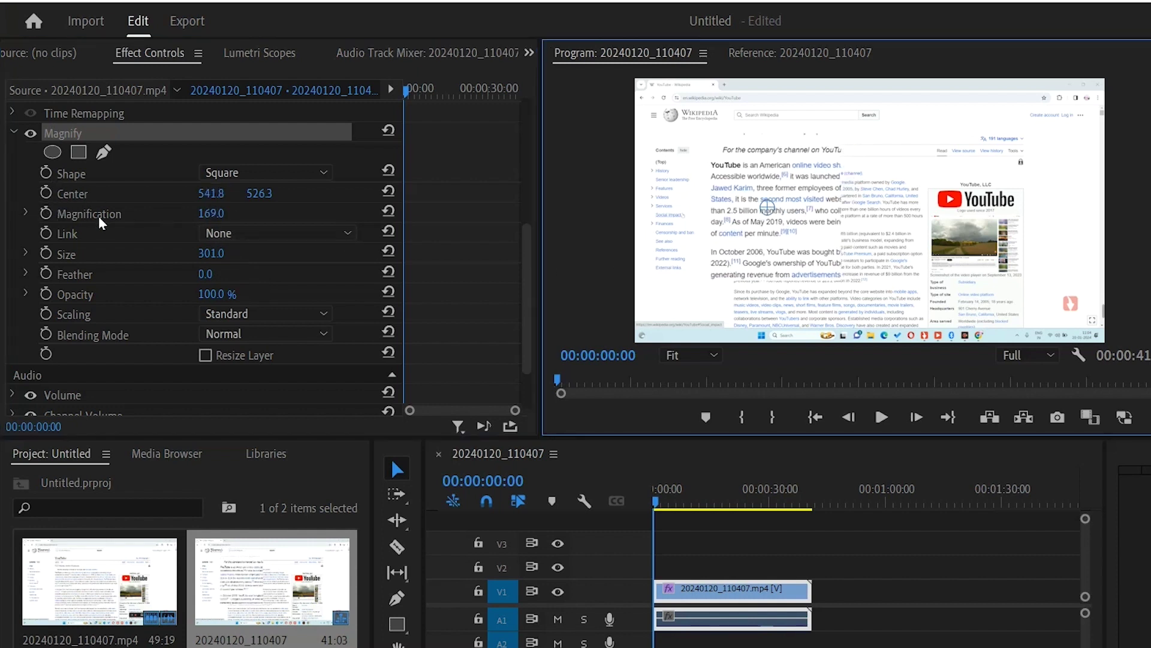
pyautogui.click(46, 193)
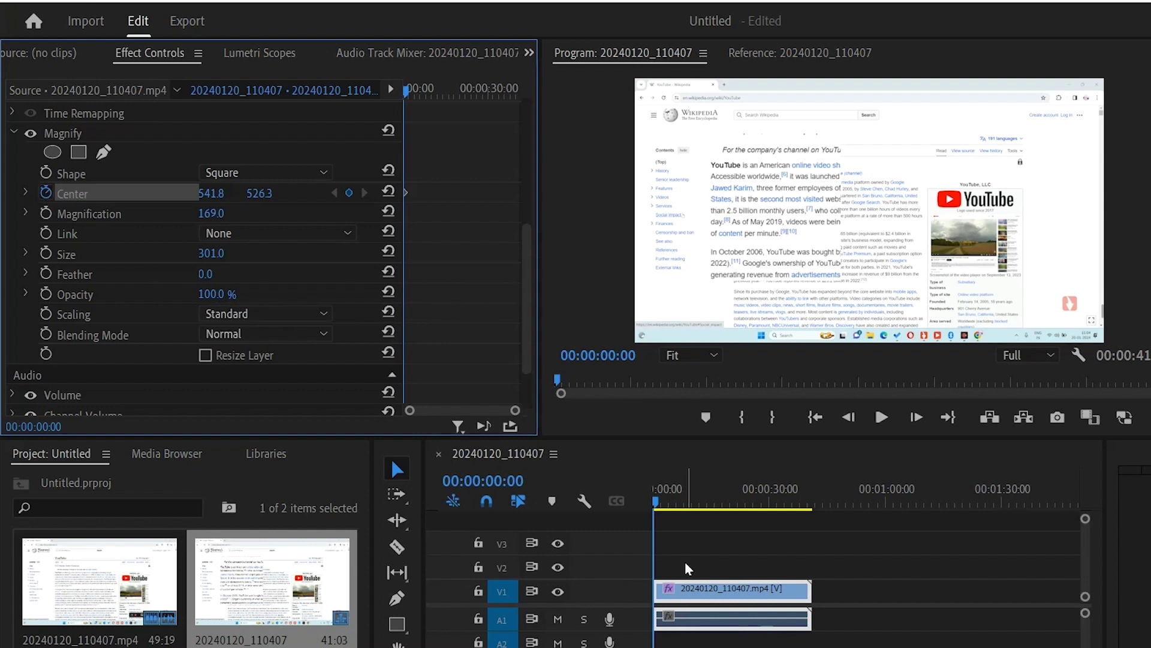
# Keyframe Magnify Center X rightward every five frames (627.8, 675.8, 848.8), reaching the YouTube logo at frame 20
pyautogui.press('space')
pyautogui.moveTo(211, 193); pyautogui.dragTo(262, 193)
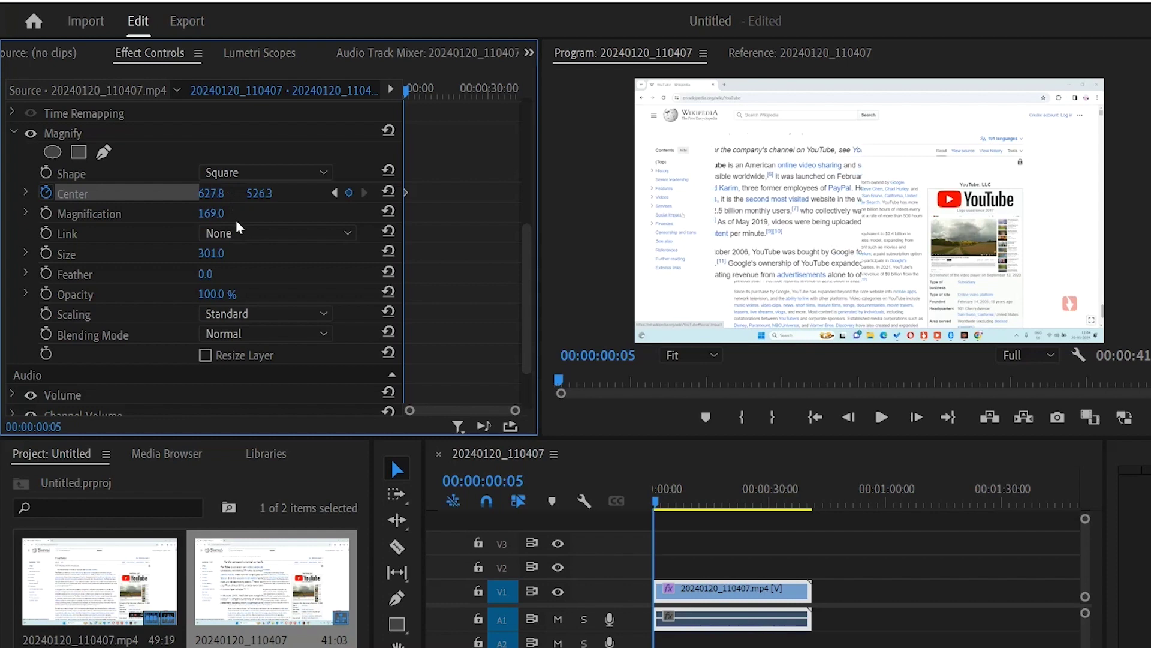
pyautogui.hotkey('shift', 'Right')
pyautogui.moveTo(212, 193); pyautogui.dragTo(259, 193)
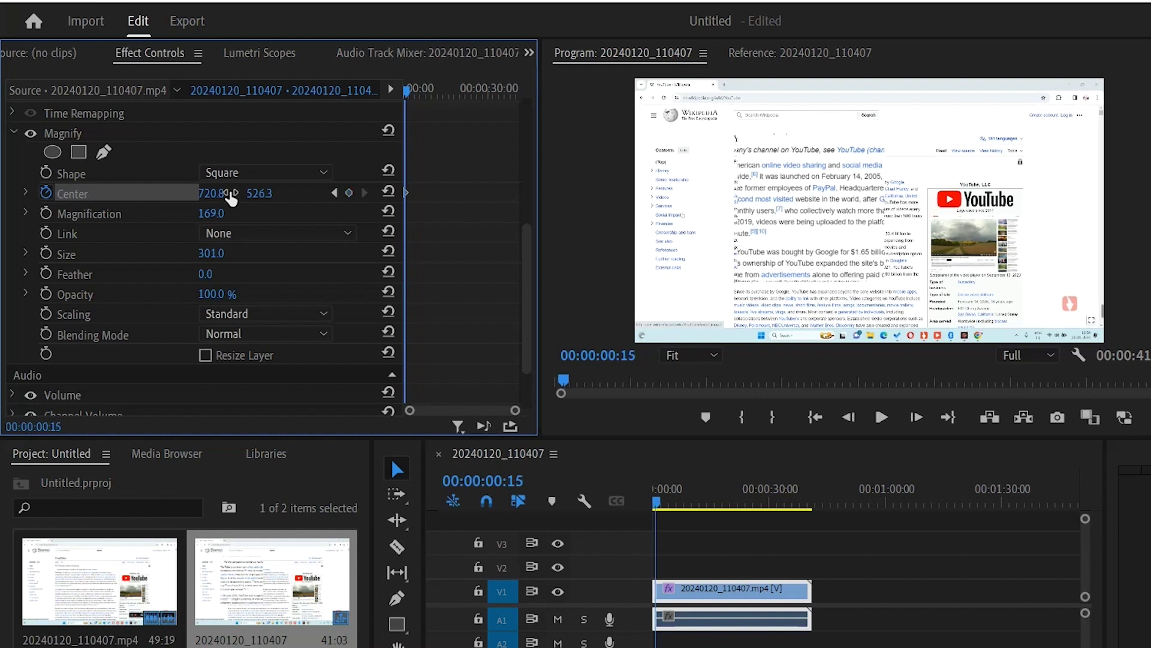
pyautogui.moveTo(230, 197); pyautogui.dragTo(440, 273)
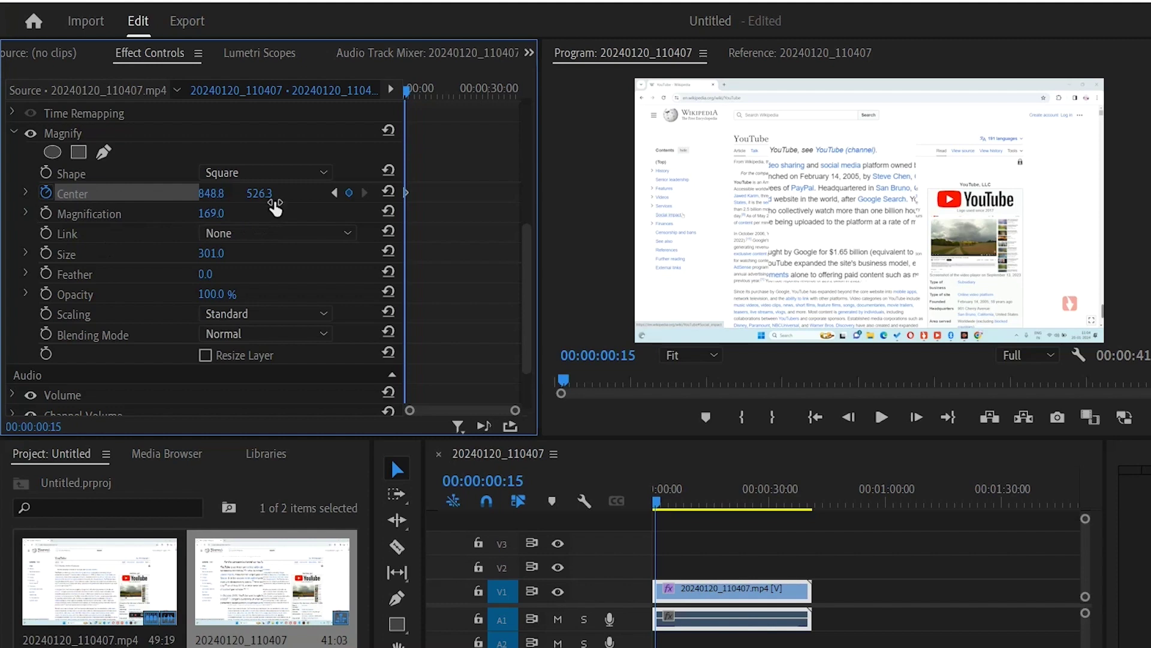
pyautogui.hotkey('shift', 'Right')
pyautogui.moveTo(211, 193); pyautogui.dragTo(360, 193)
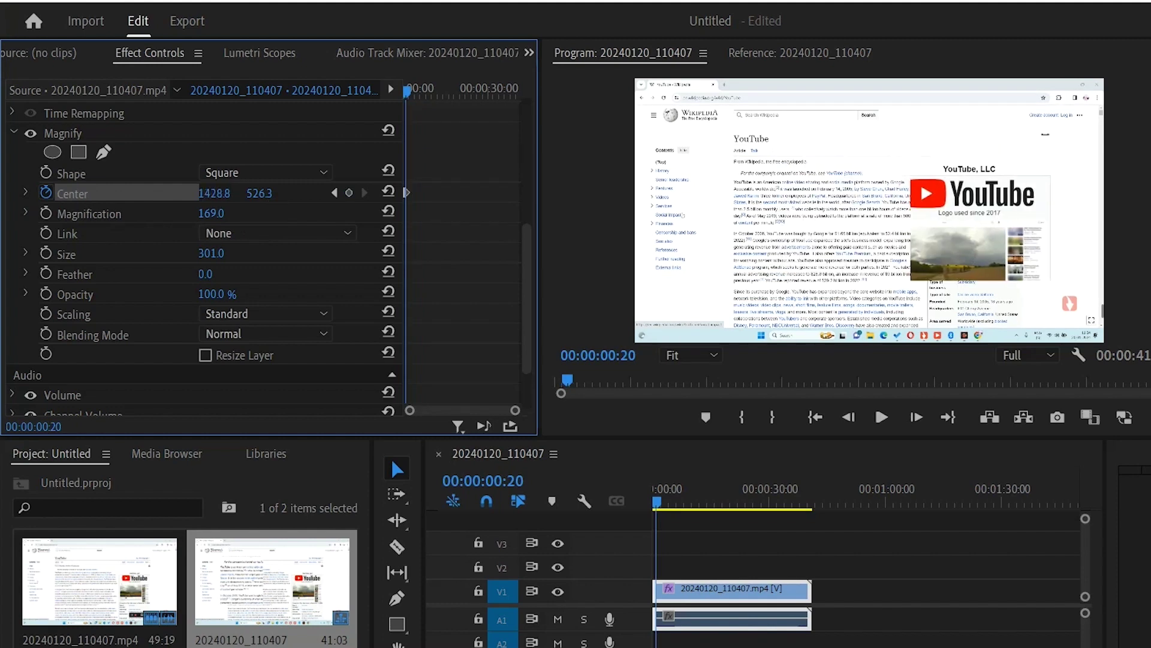